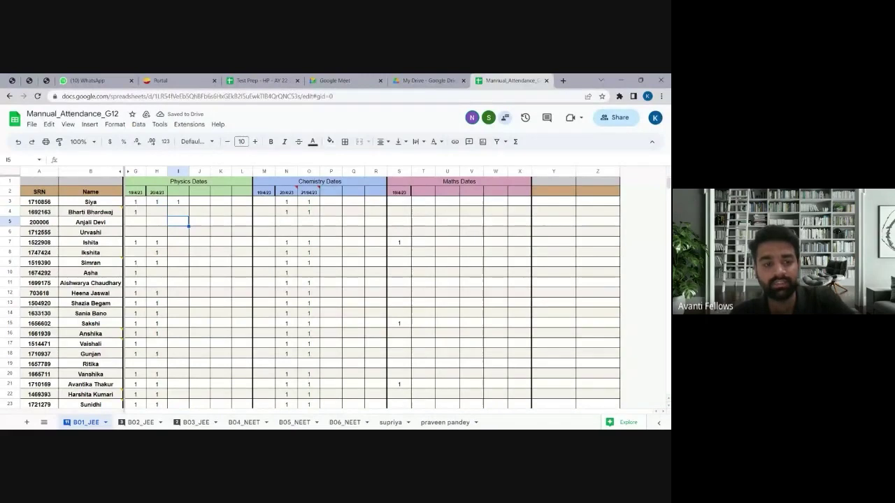
- Mark attendance as 1 in cells I8 and I9 of the third Physics date column on the B01_JEE sheet
key("Down")
key("Down")
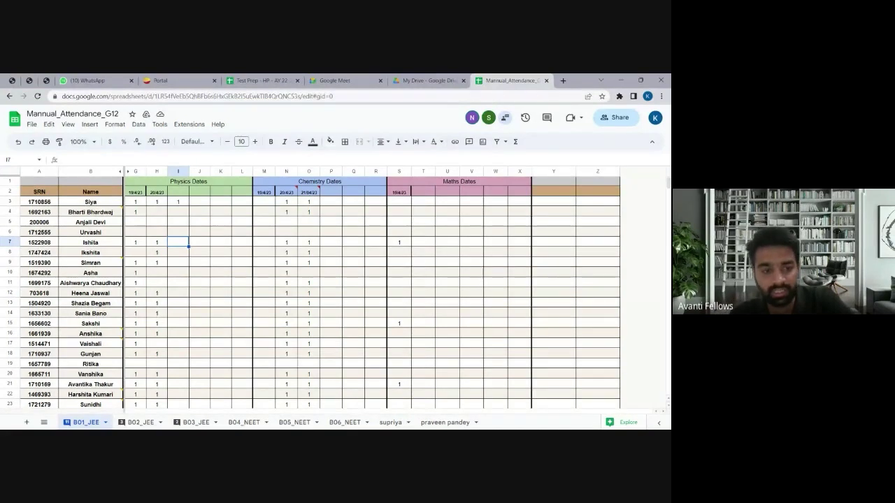
key("Down")
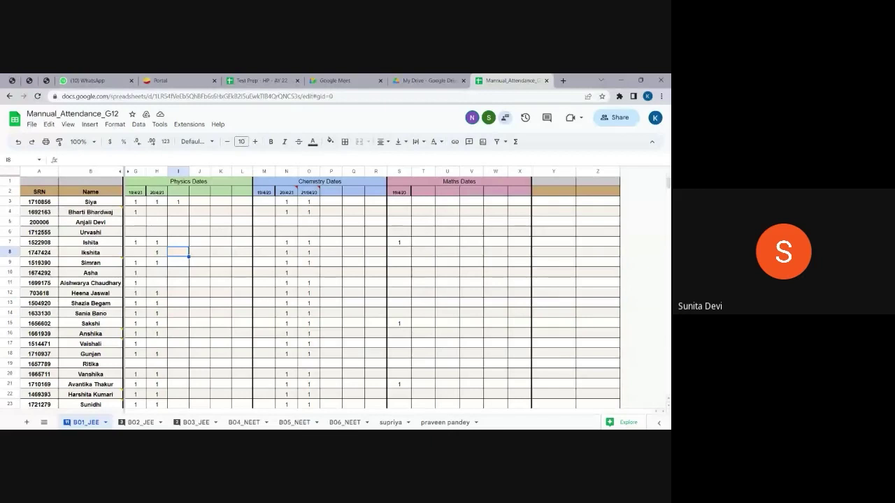
type("1")
key("Return")
type("1")
key("Return")
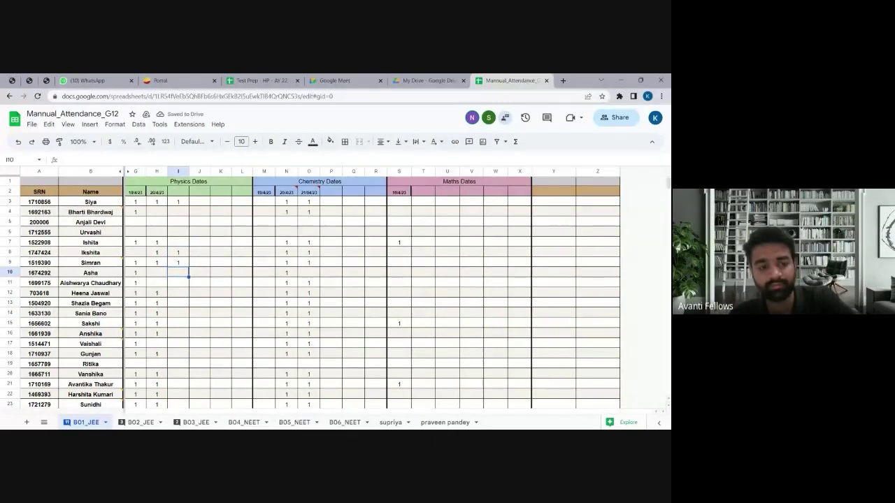
- Mark Physics attendance as 1 in cells I11 and I13, leaving I10 and I12 blank
key("Down")
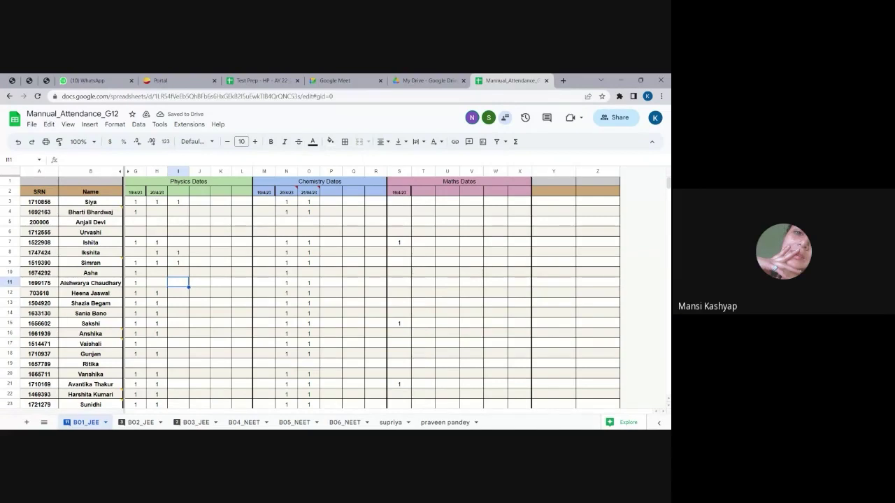
type("1")
key("Return")
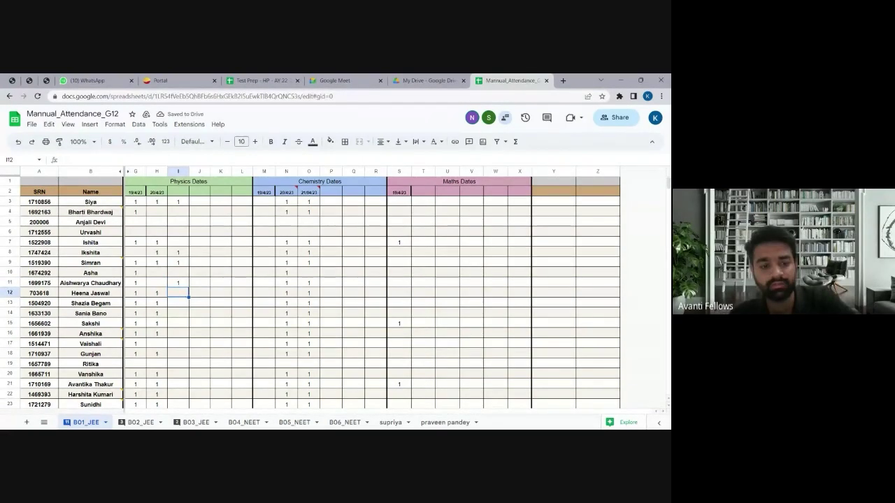
left_click(178, 303)
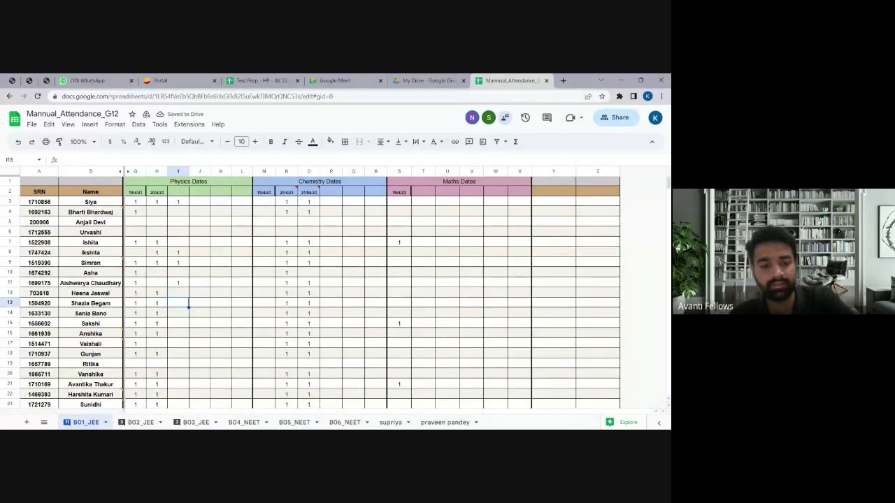
type("1")
key("Return")
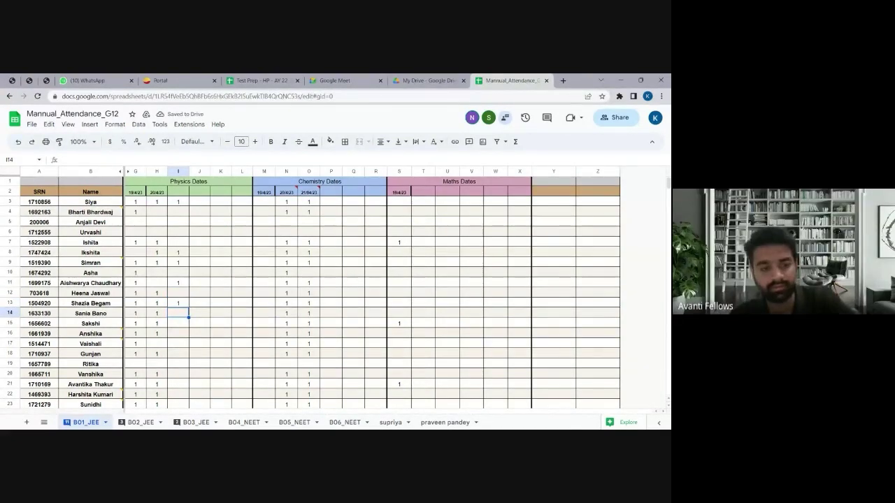
- Mark Physics attendance as 1 for the three consecutive students in cells I14 to I16
type("1")
key("Return")
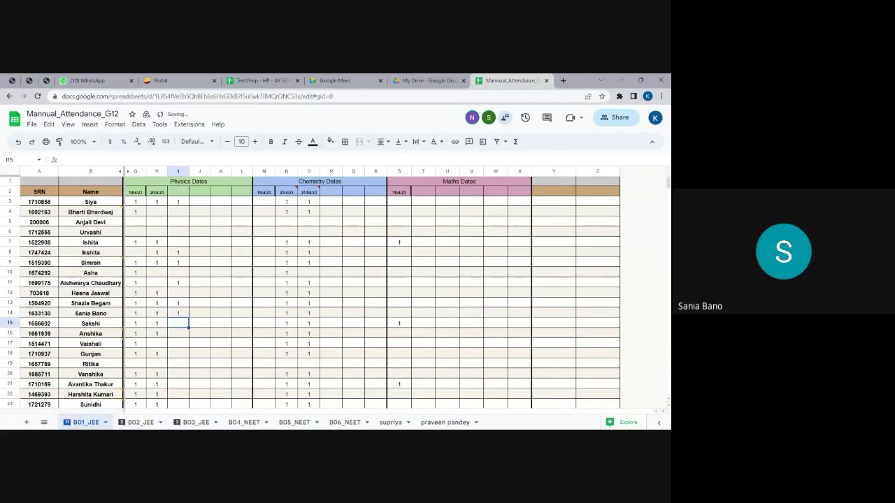
type("1")
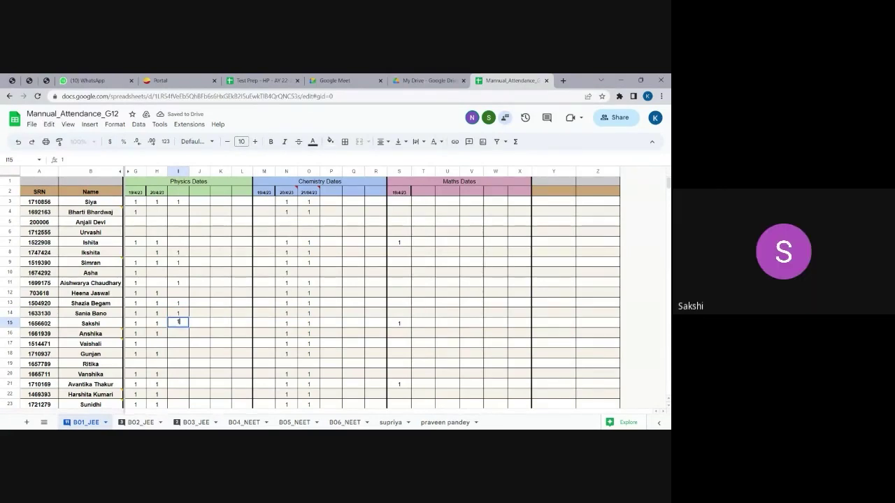
key("Return")
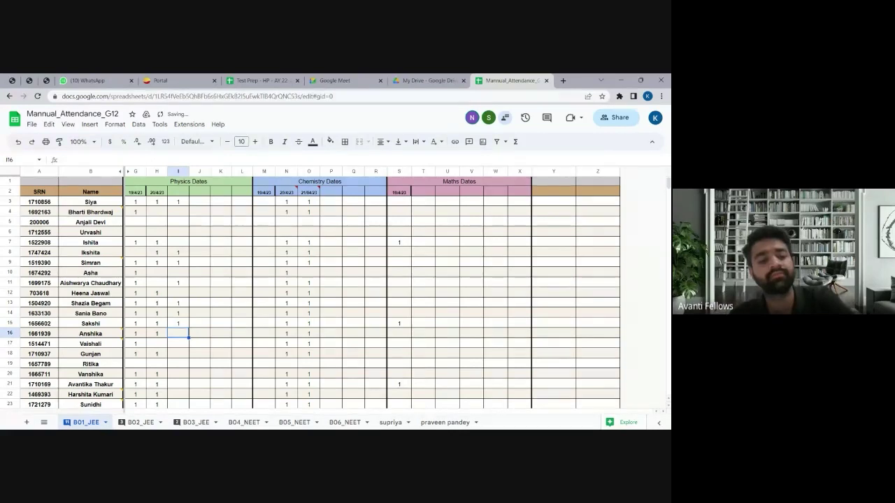
type("1")
key("Return")
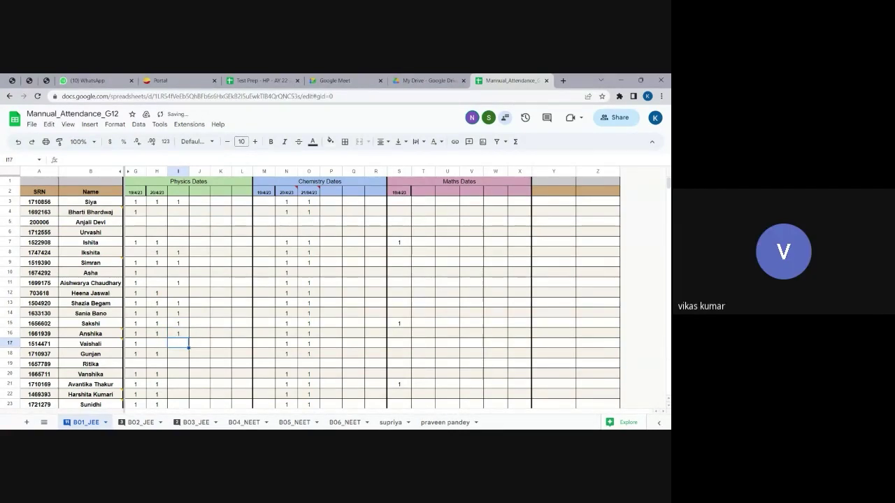
- Mark Physics attendance as 1 for the students in cells I17 and I18
type("1")
key("Return")
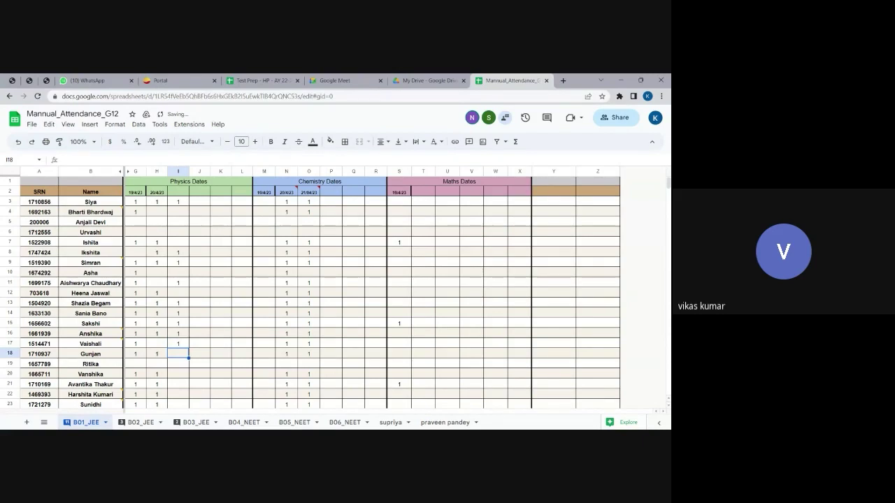
type("1")
key("Return")
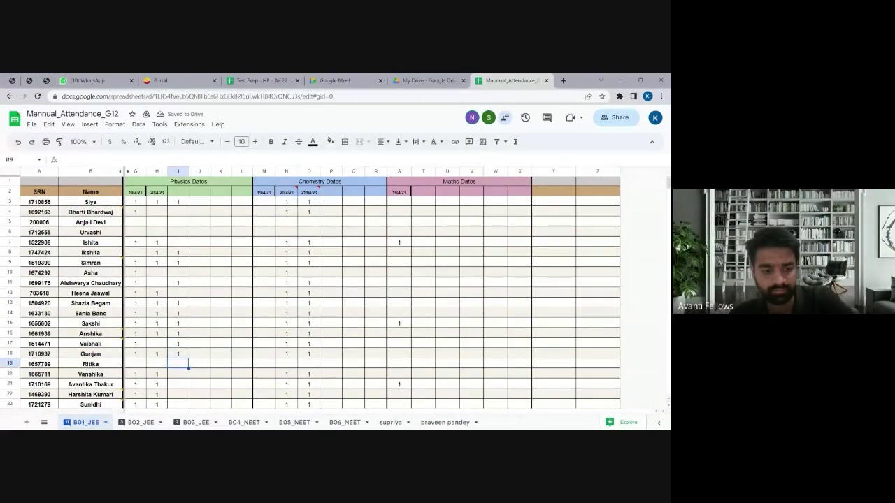
- Leave I19 blank and enter 1\ as the Physics attendance mark in cell I20
left_click(177, 374)
type("1\\")
key("Return")
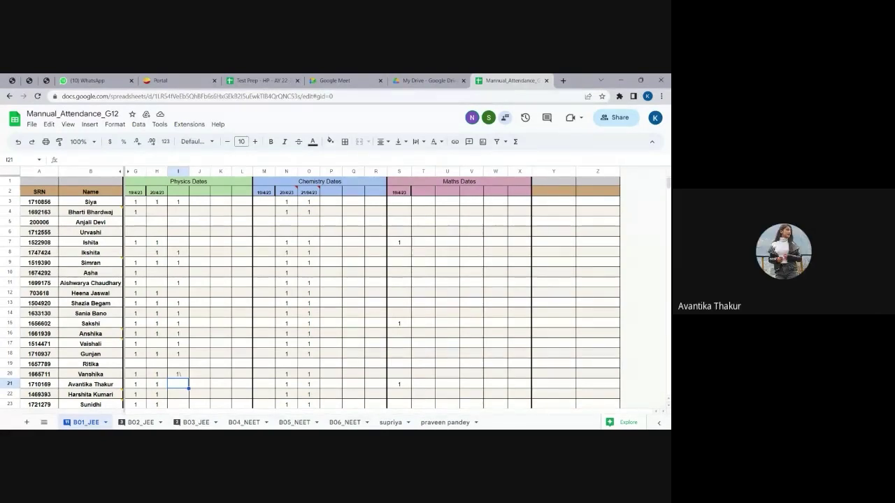
key("Return")
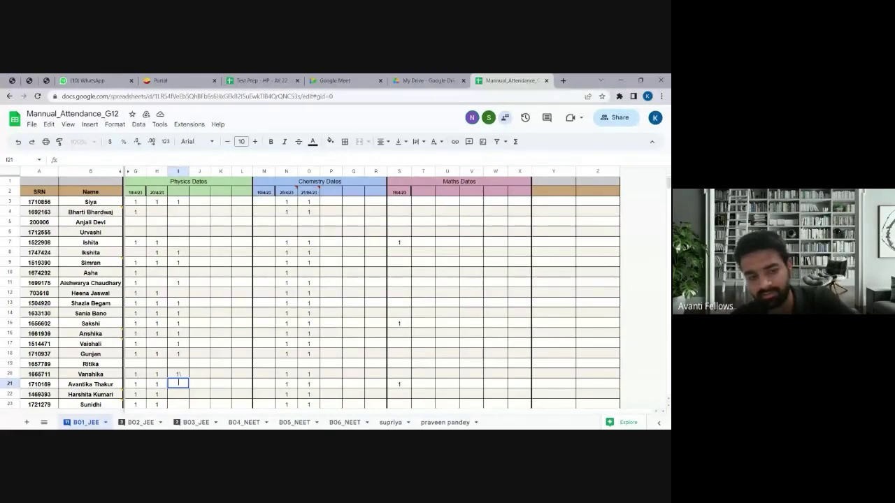
key("Escape")
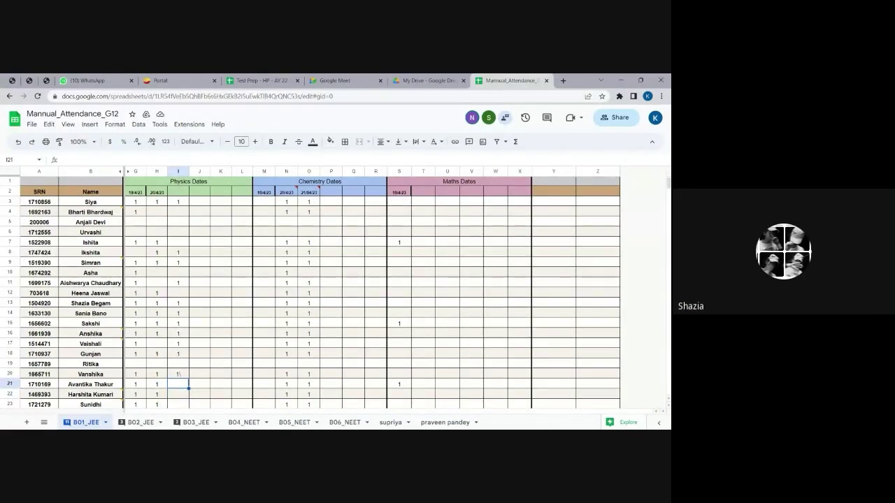
- Mark Physics attendance as 1 for the students in cells I21 and I22
left_click(178, 395)
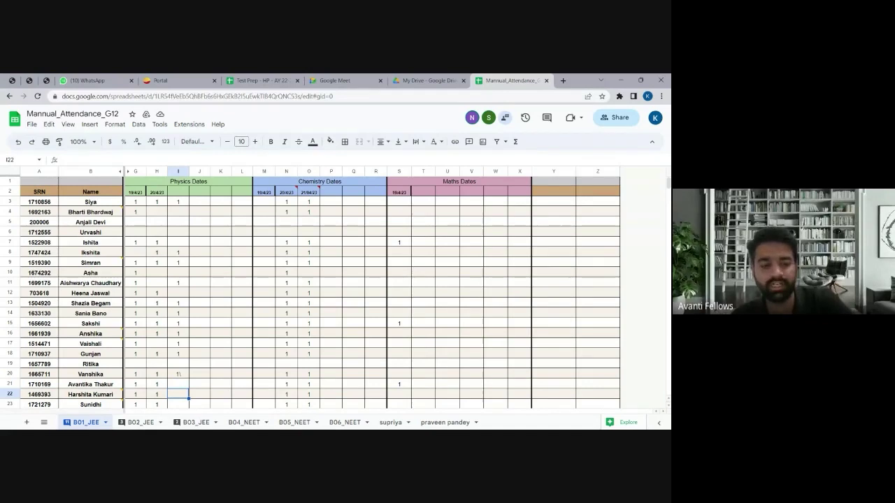
left_click(178, 384)
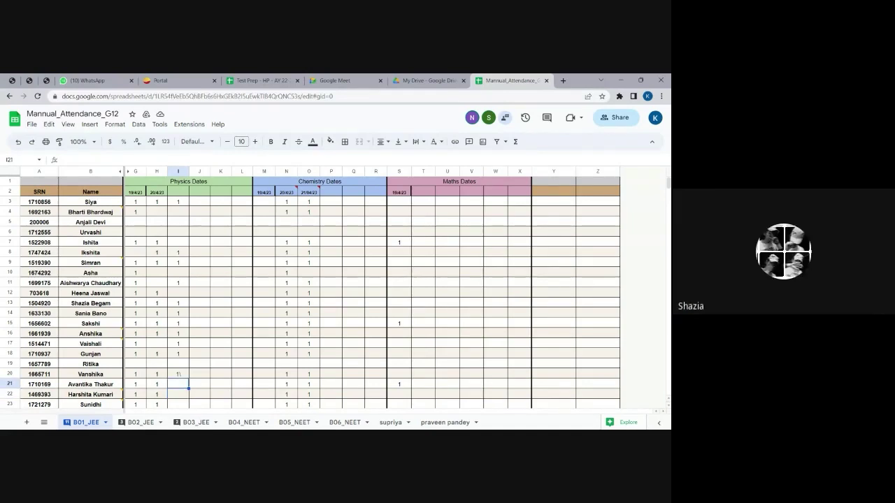
type("1")
key("Return")
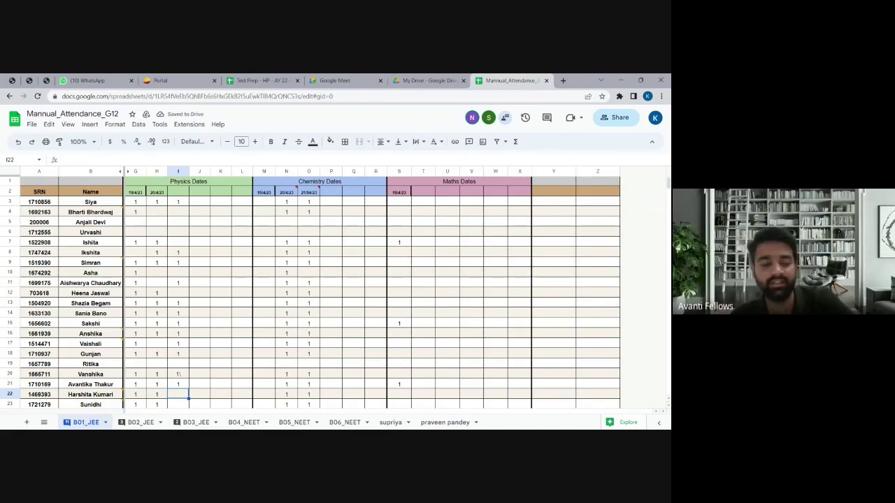
type("1")
key("Return")
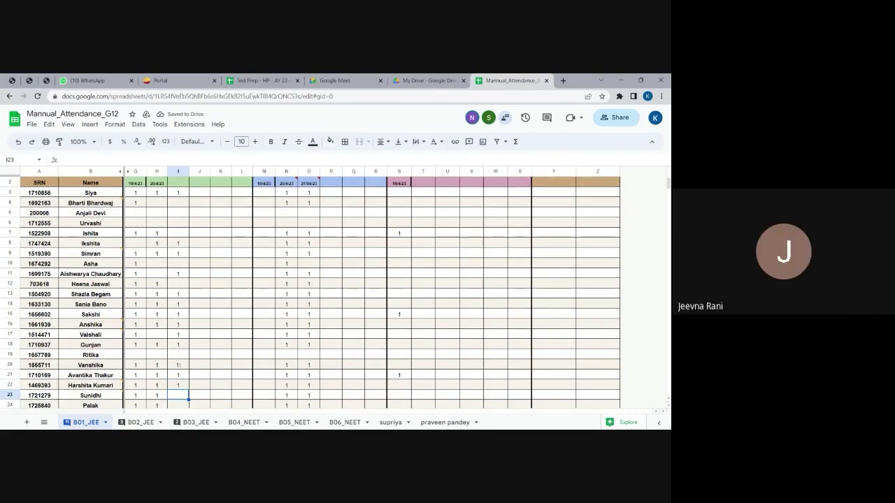
- Mark Physics attendance as 1 in cells I23 and I26, leaving I24 and I25 blank
type("1")
key("Return")
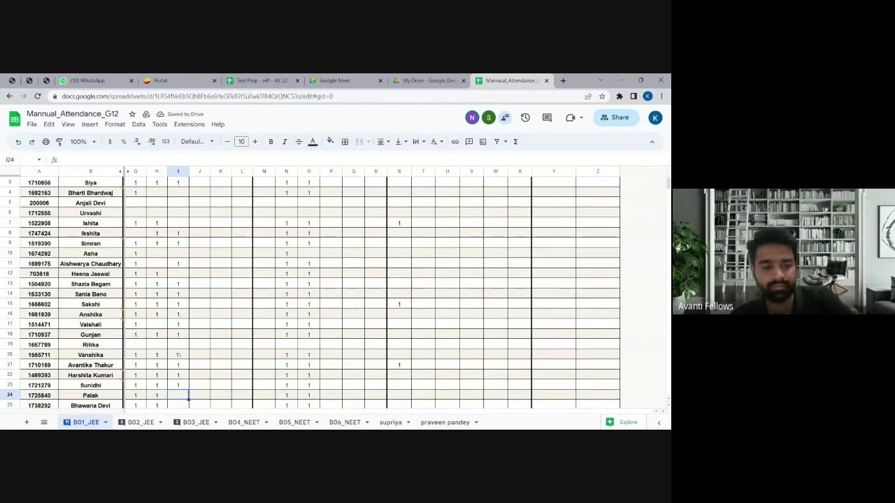
key("Return")
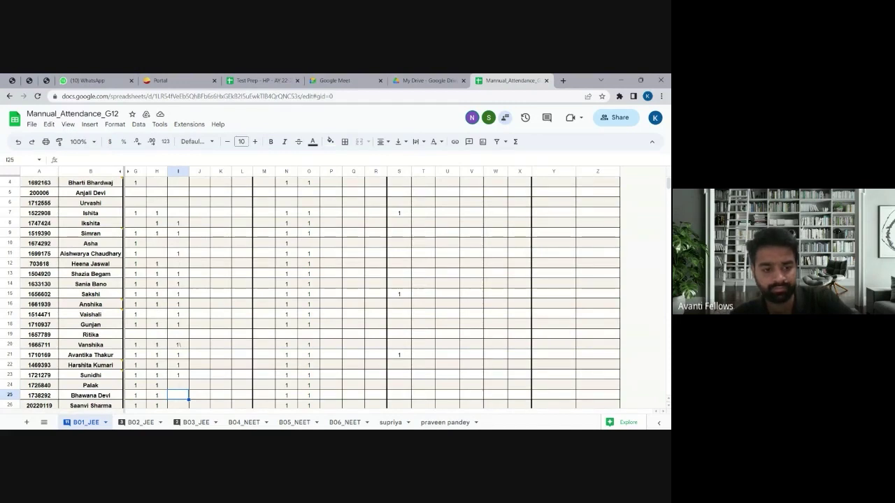
key("Return")
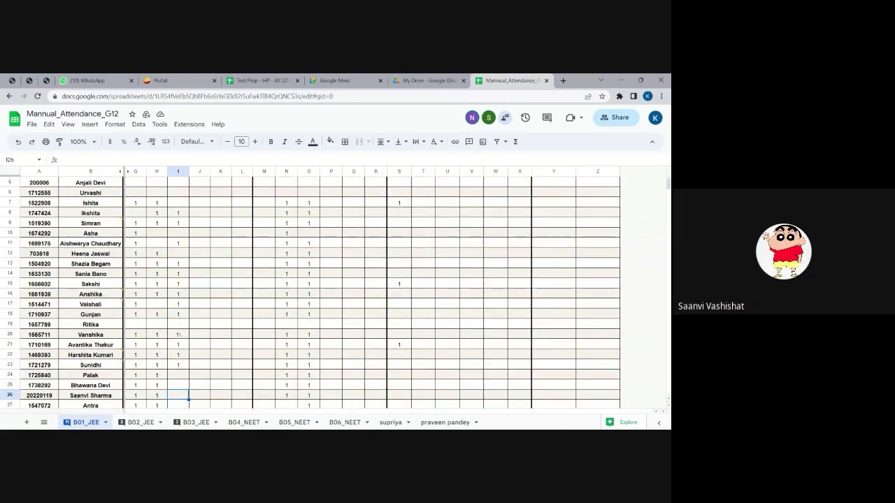
type("1")
key("Return")
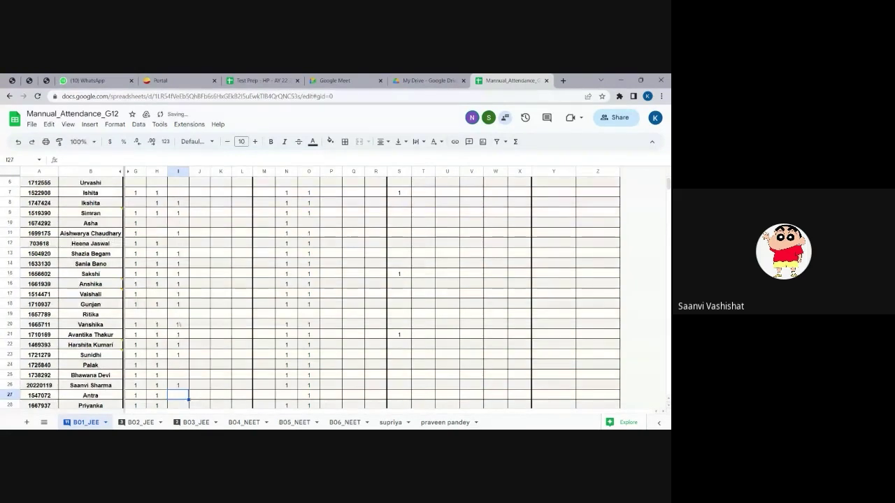
- Mark Physics attendance as 1 in cells I27 and I29, leaving I28 blank
type("1")
key("Return")
type("1")
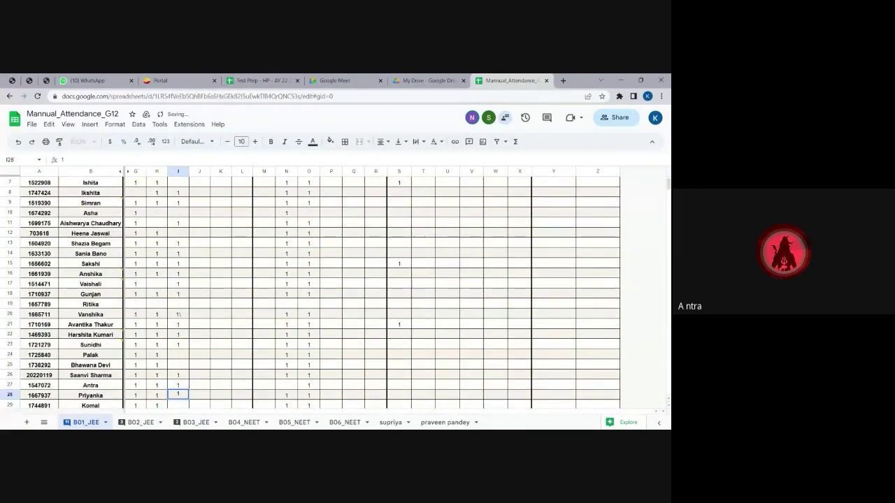
key("Return")
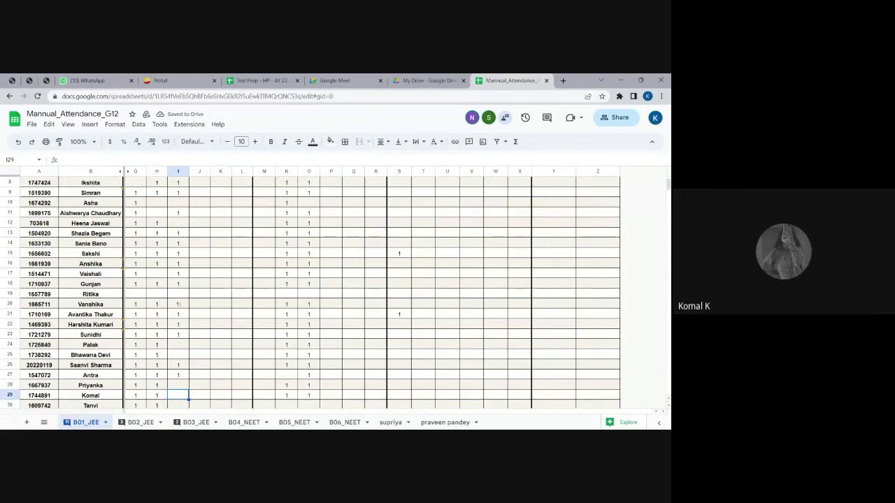
type("1")
key("Return")
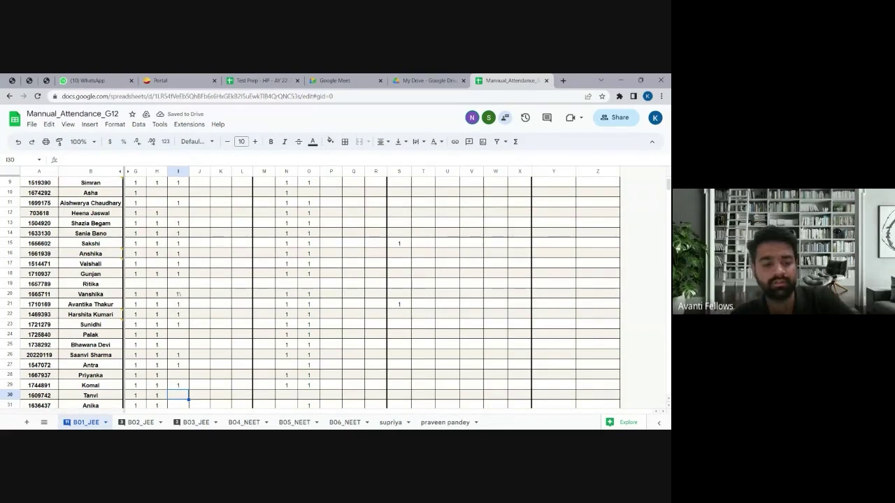
- Leave I30 blank and mark Physics attendance as 1 in cell I31
key("Down")
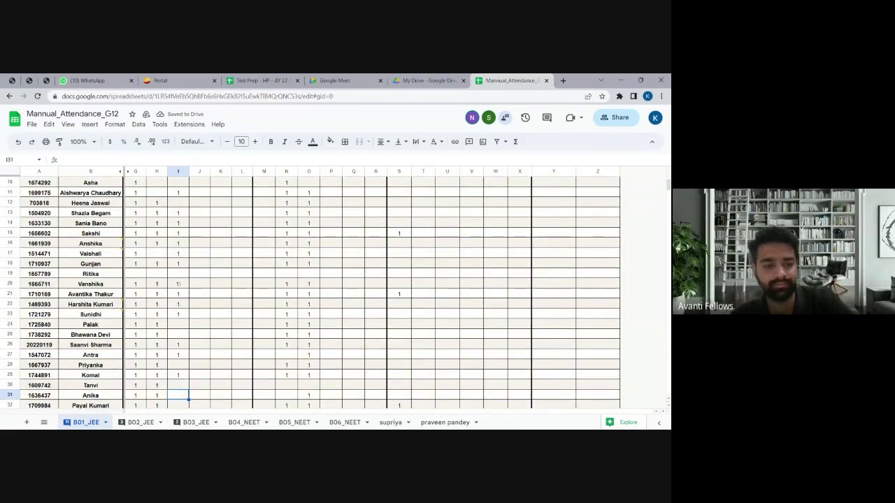
type("1")
key("Return")
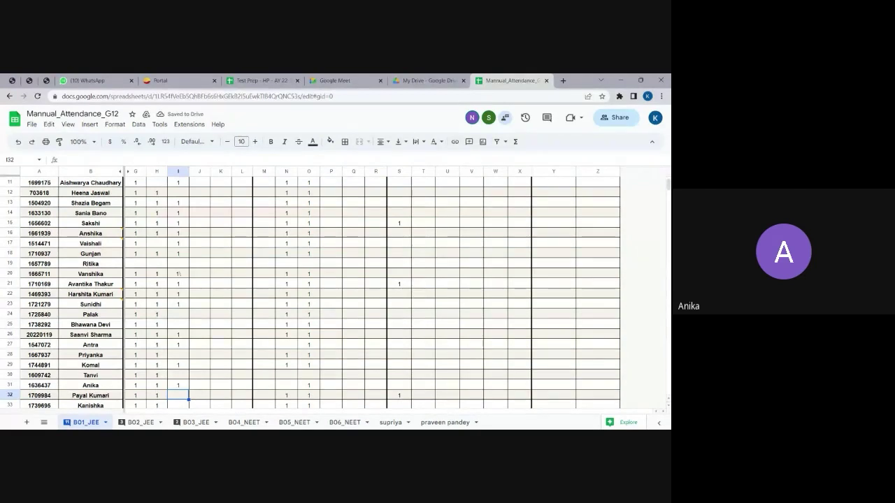
- Mark Physics attendance as 1 in cells I32 and I33, leaving I34 blank
key("Return")
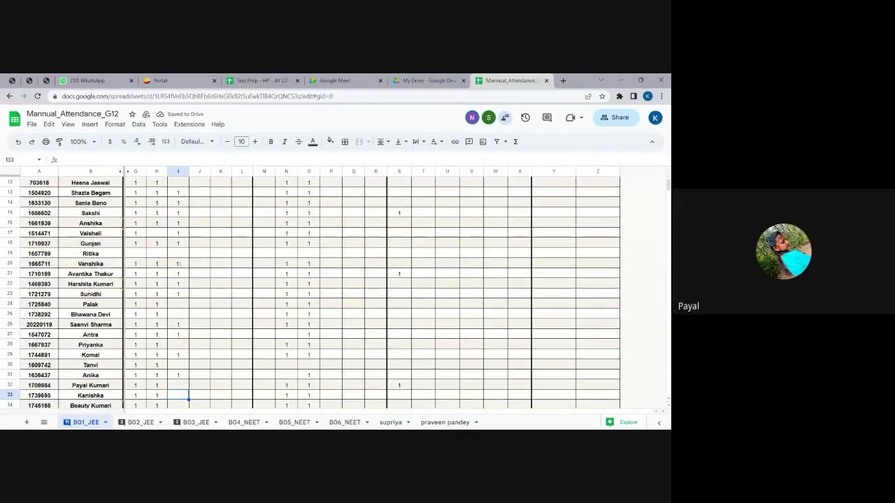
left_click(178, 385)
type("1\\")
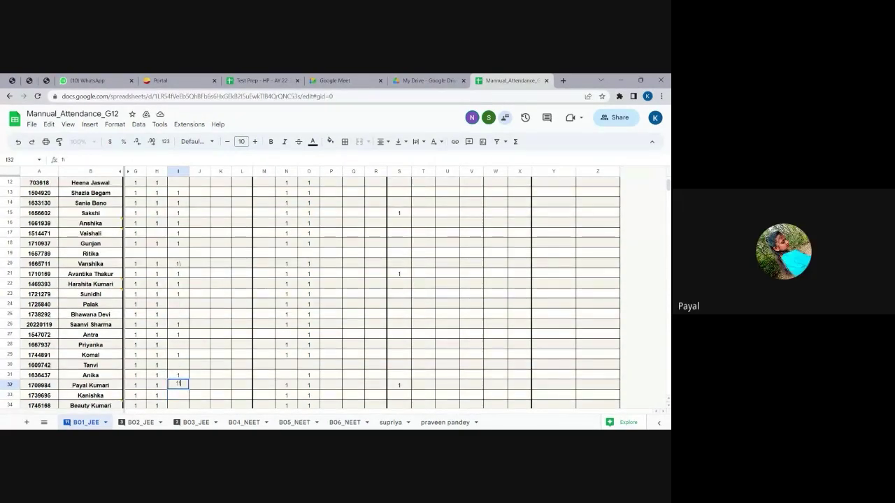
key("BackSpace")
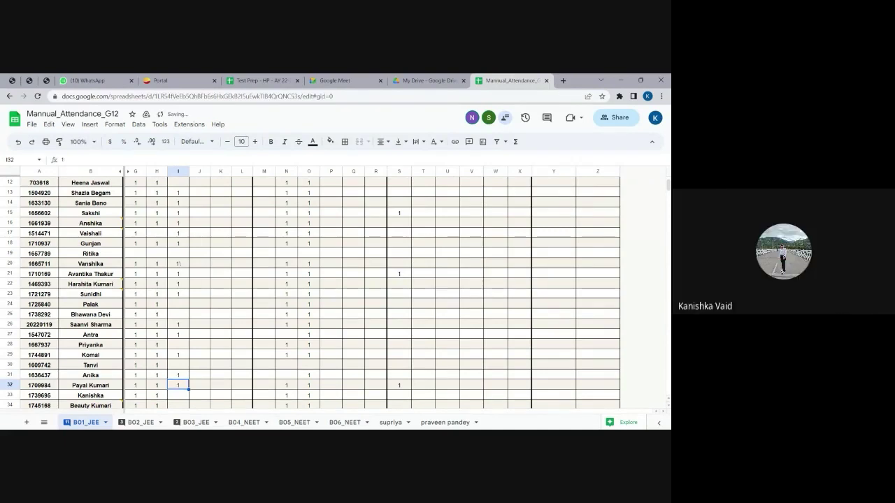
key("Return")
type("1")
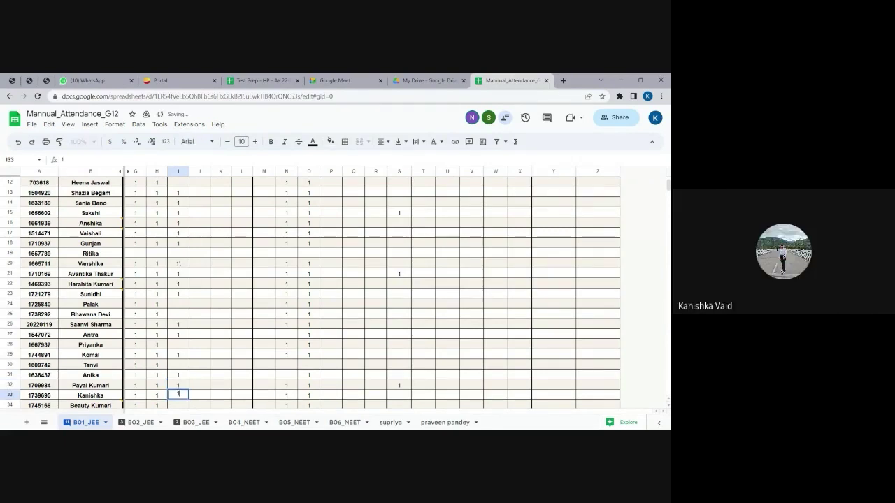
key("Return")
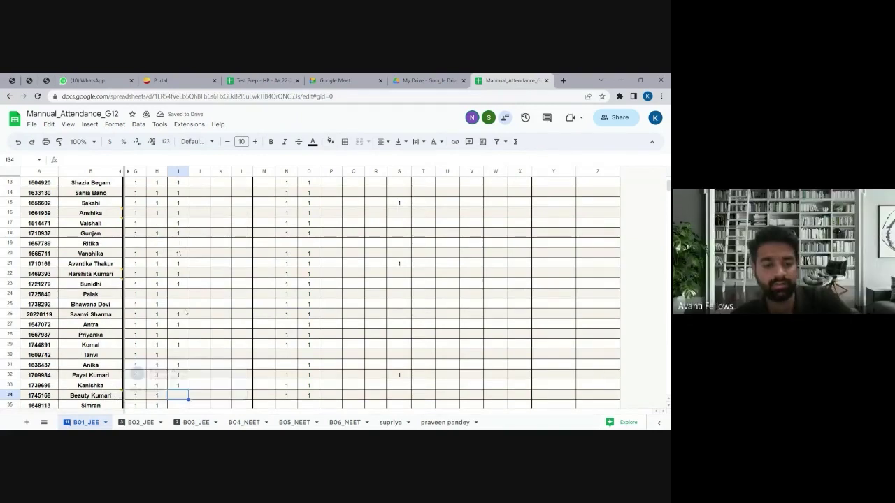
key("Return")
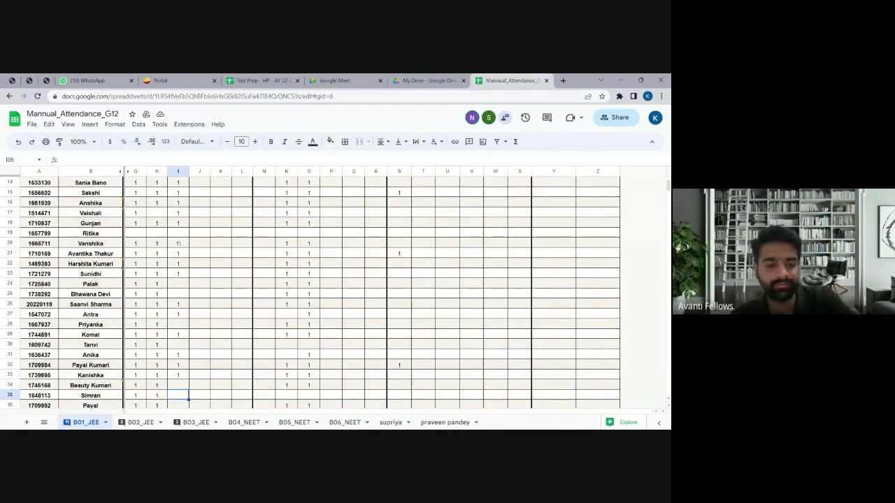
- Mark Physics attendance as 1 in cells I34, I35 and I36
key("Return")
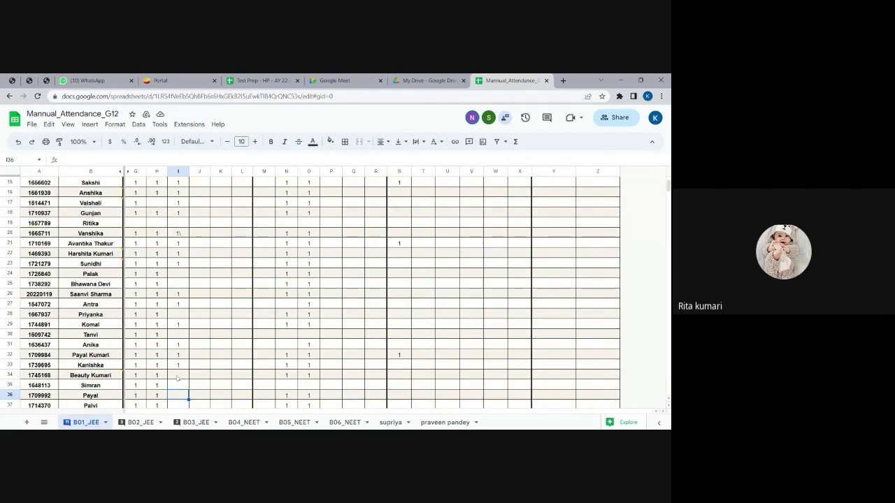
left_click(178, 375)
type("1")
key("Return")
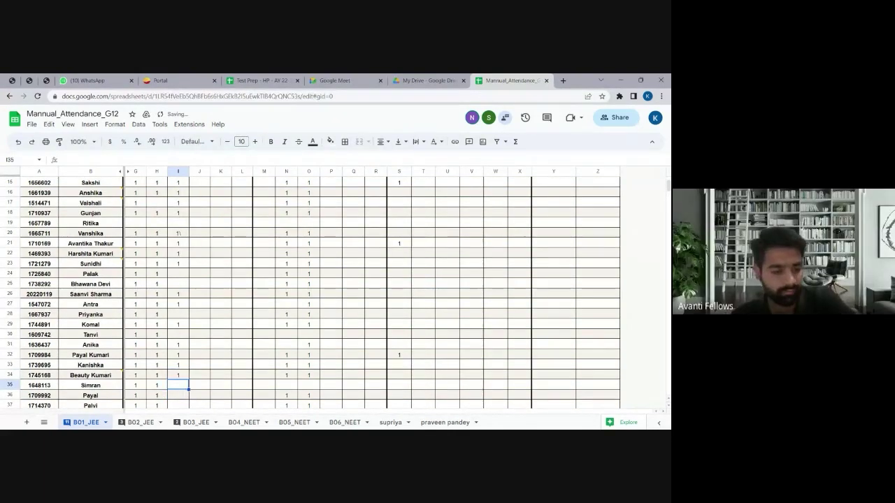
type("1")
key("Return")
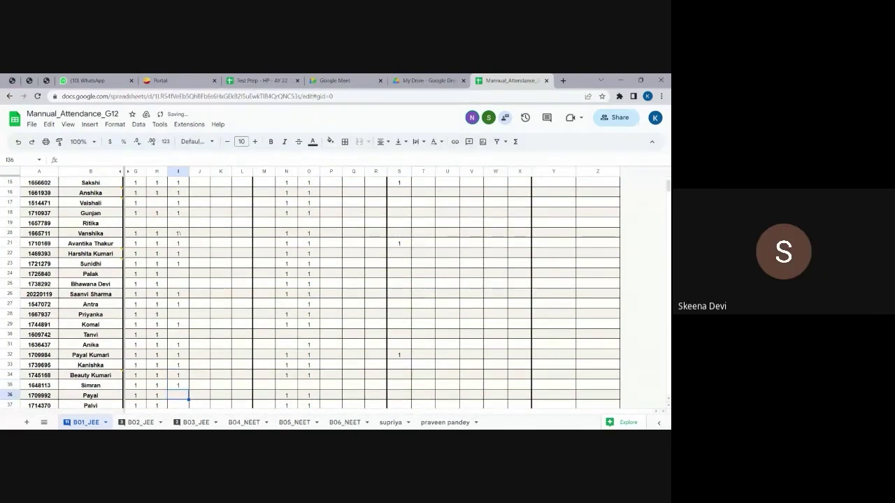
type("1")
key("Return")
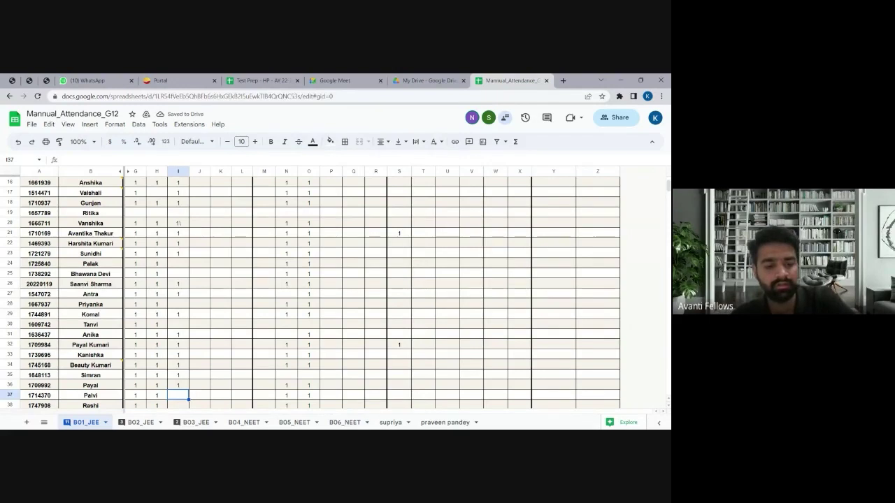
- Mark Physics attendance as 1 in cell I38, leaving I37 and I39 blank
scroll(315, 293, "down", 2)
left_click(178, 375)
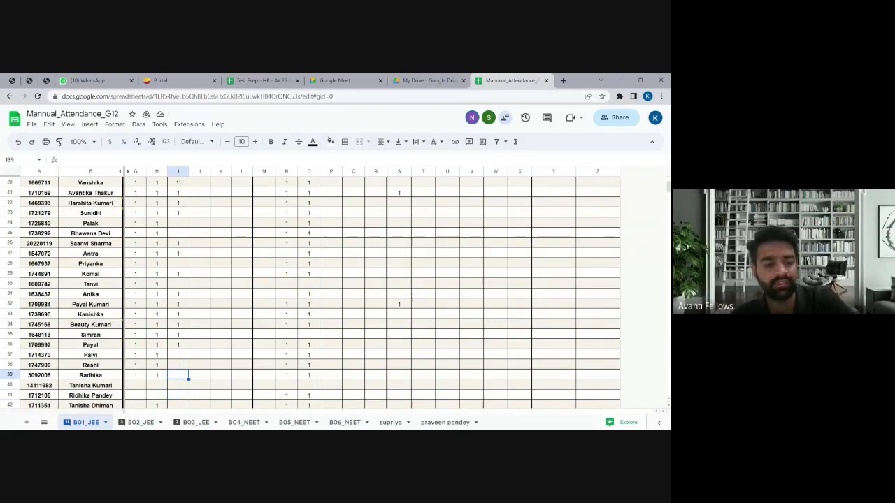
left_click(178, 365)
type("1")
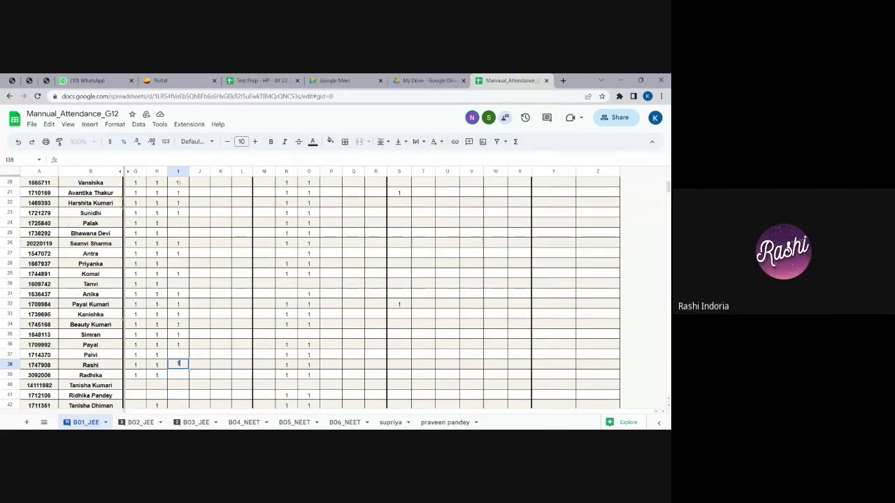
key("Return")
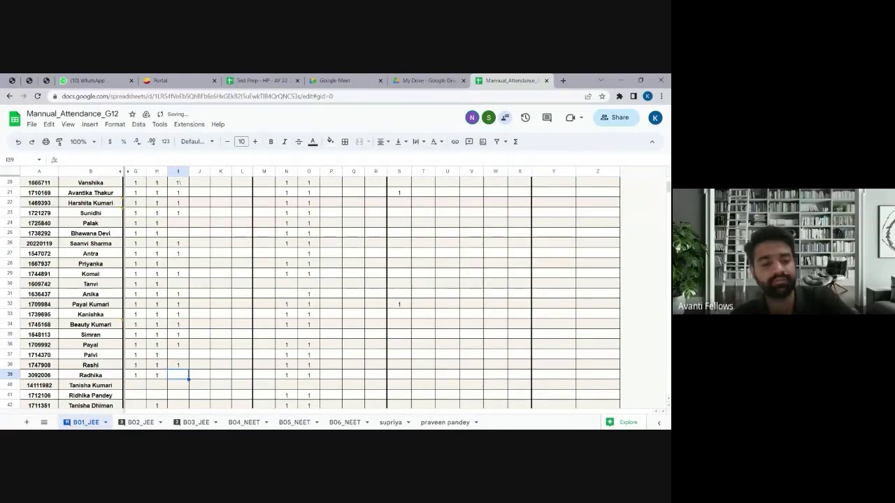
type("1")
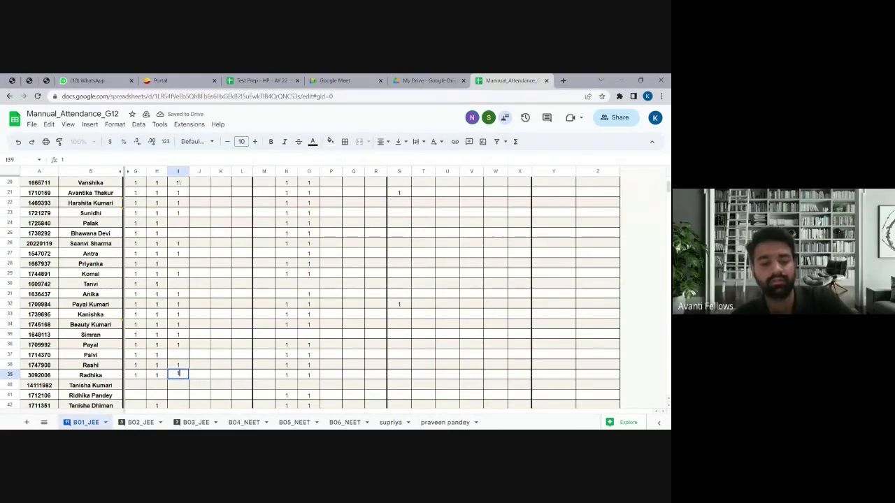
key("BackSpace")
key("Return")
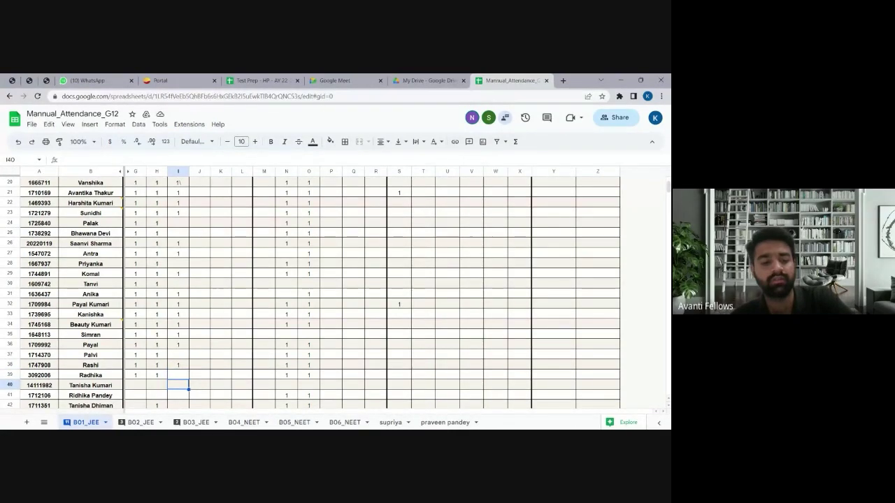
- Leave I40 through I42 blank and mark Physics attendance as 1 in cells I43 and I44
key("Down")
key("Down")
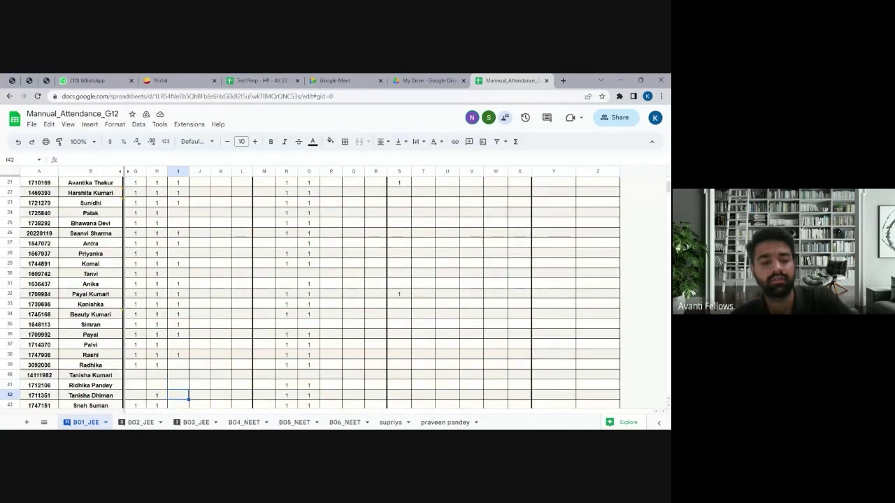
key("Down")
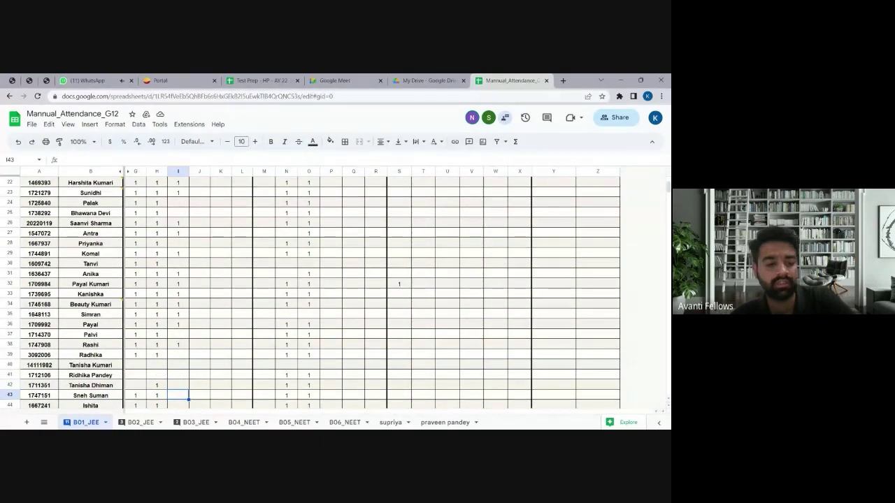
key("Up")
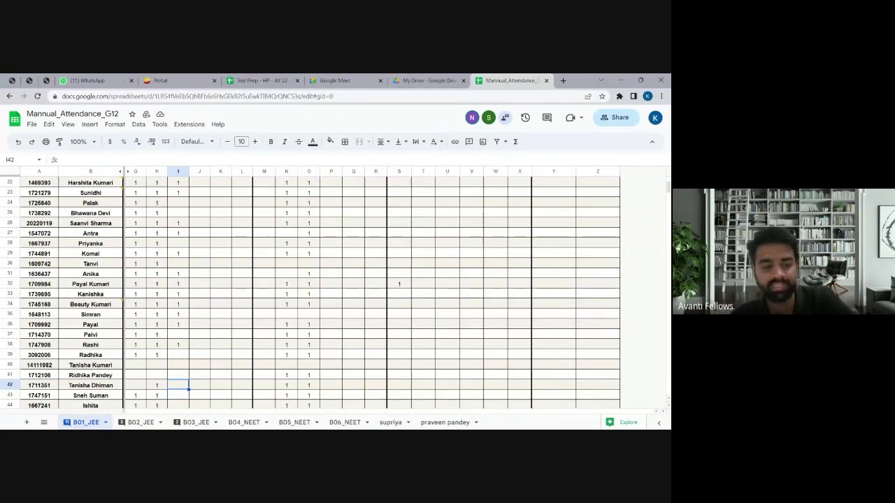
left_click(179, 396)
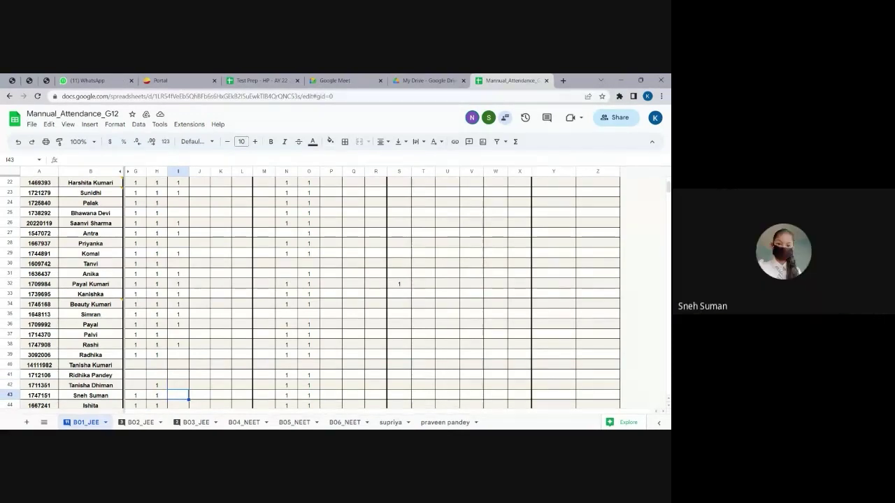
type("1")
key("Return")
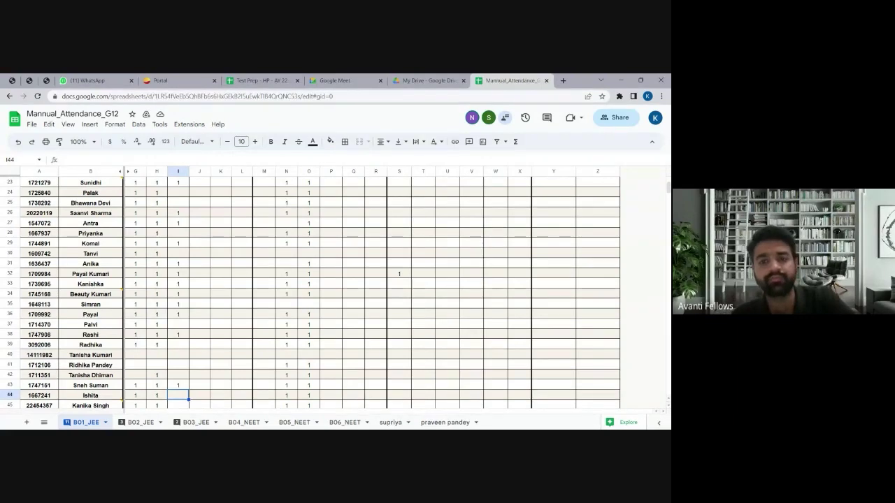
type("1")
key("Return")
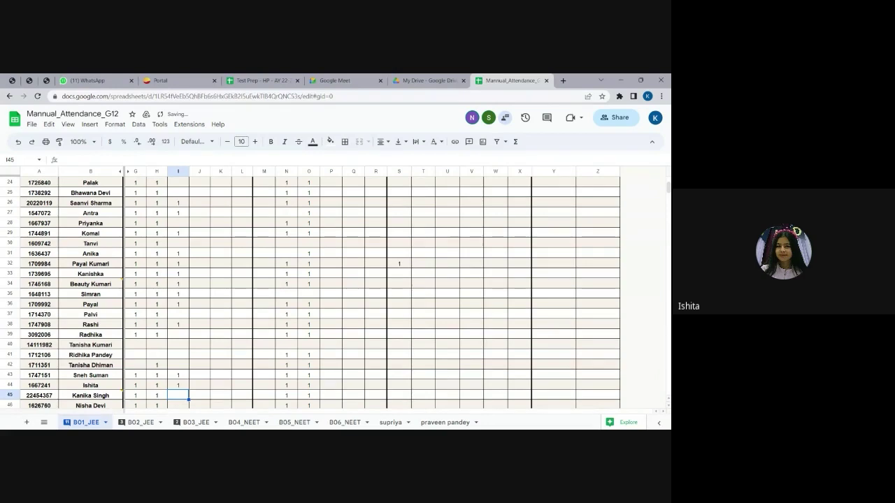
- Mark Physics attendance as 1 in cells I45 through I48
key("Down")
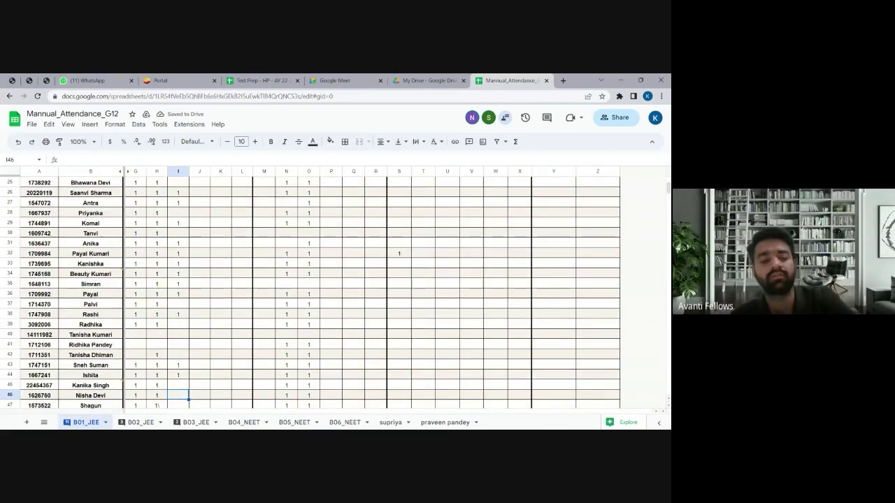
left_click(179, 385)
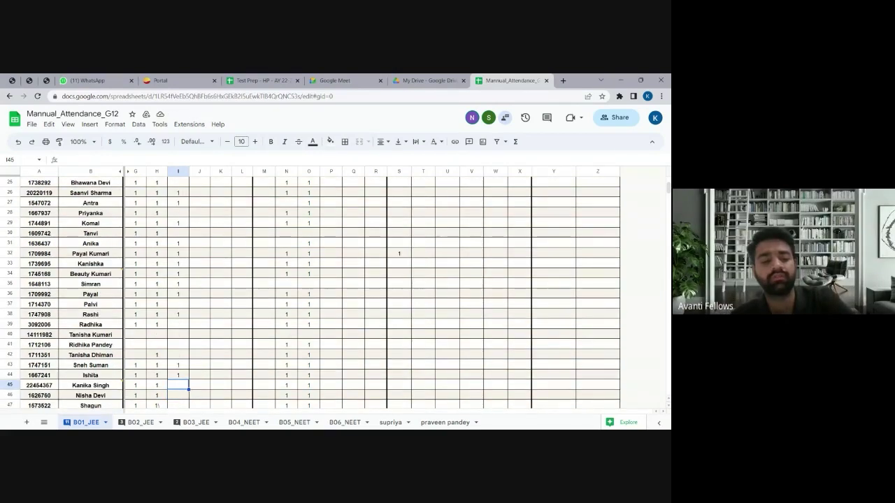
type("1")
key("Return")
type("1")
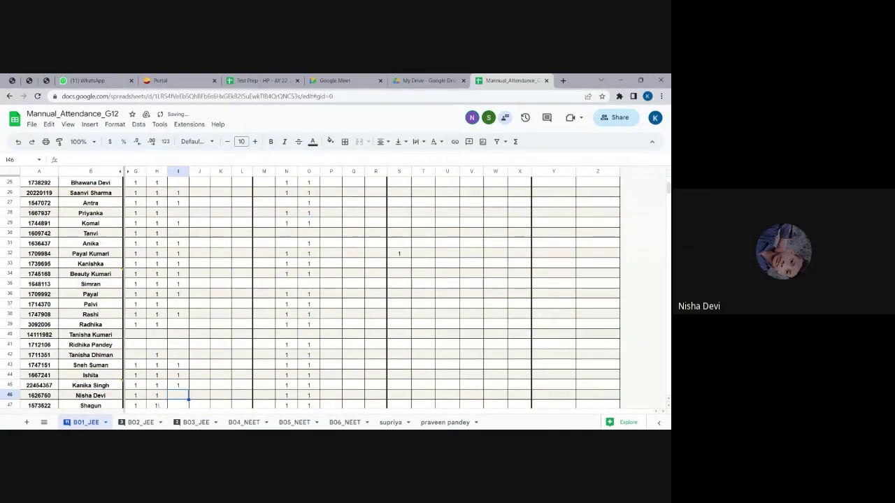
key("Return")
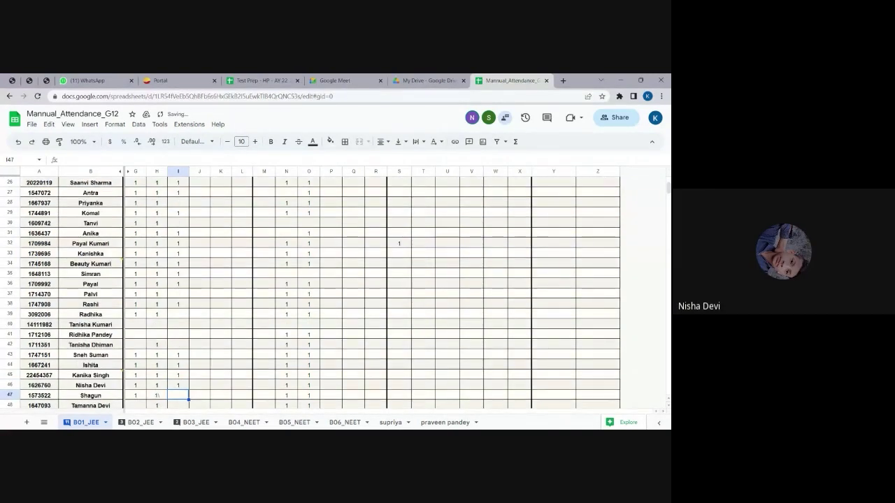
type("1")
key("Return")
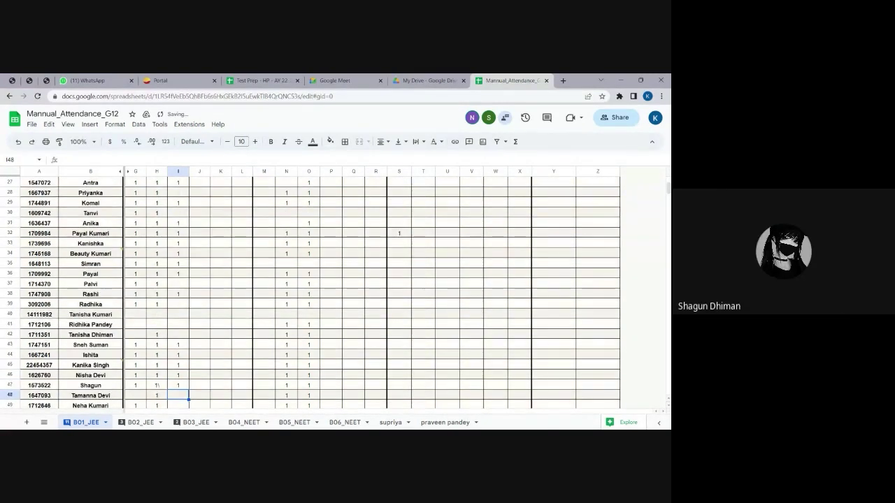
type("1")
key("Return")
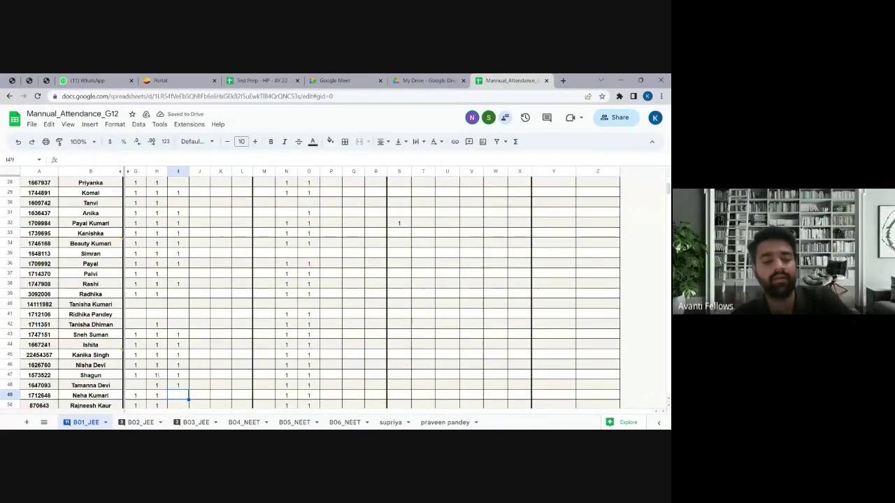
- Mark Physics attendance as 1 in cells I50 and I52, leaving I49 and I51 blank
key("Return")
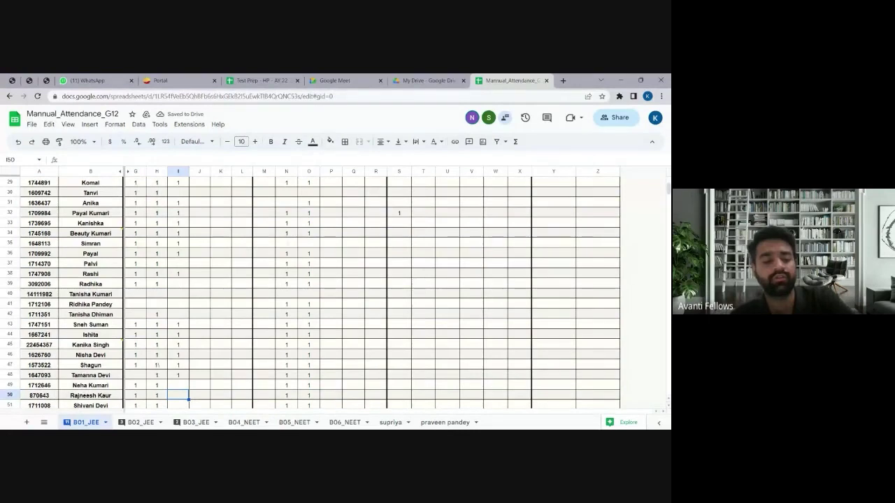
type("1")
key("Return")
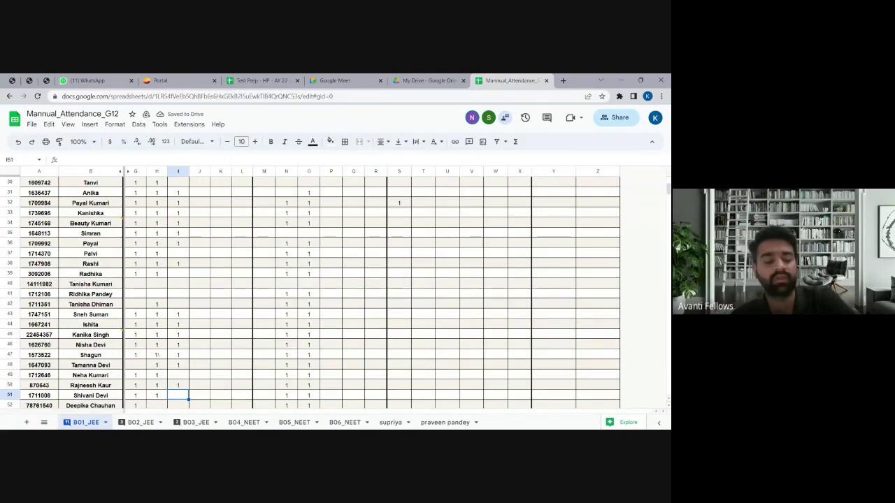
key("Down")
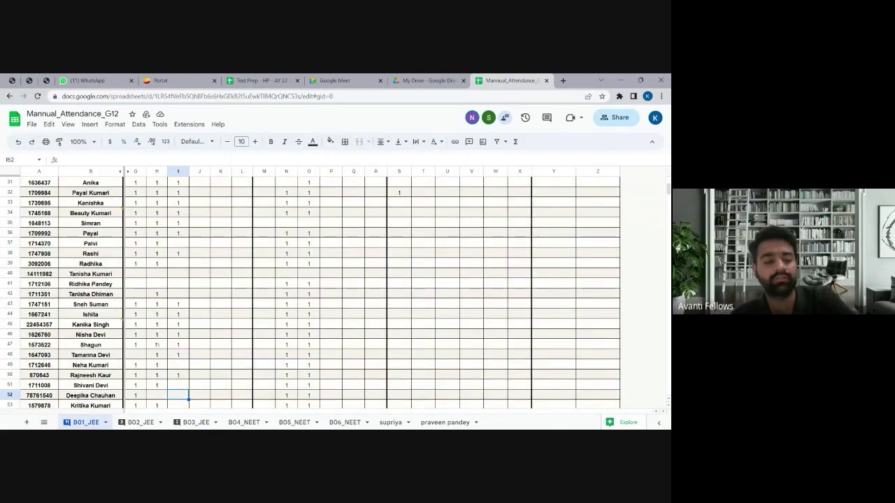
type("1")
key("Return")
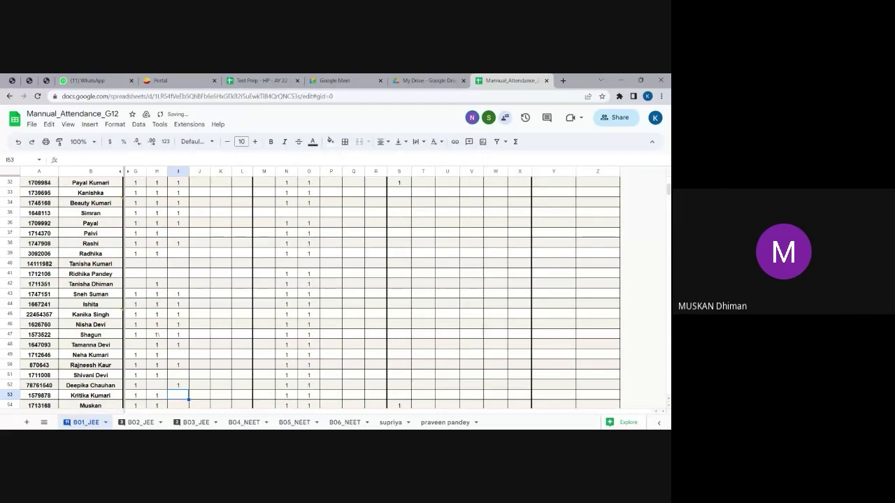
- Leave I53 blank and enter 1\ as the Physics attendance mark in cell I54
key("Down")
type("1\\")
key("Return")
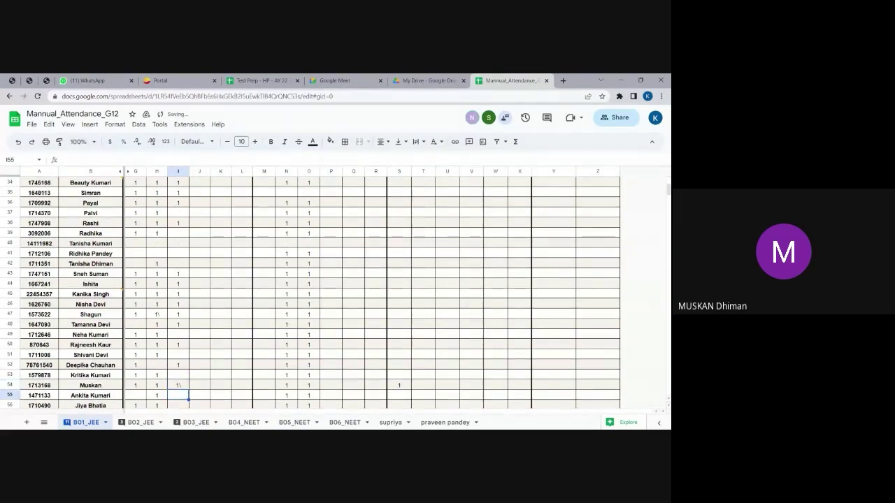
- Mark Physics attendance as 1 in cell I55
key("Down")
key("Down")
key("Down")
key("Down")
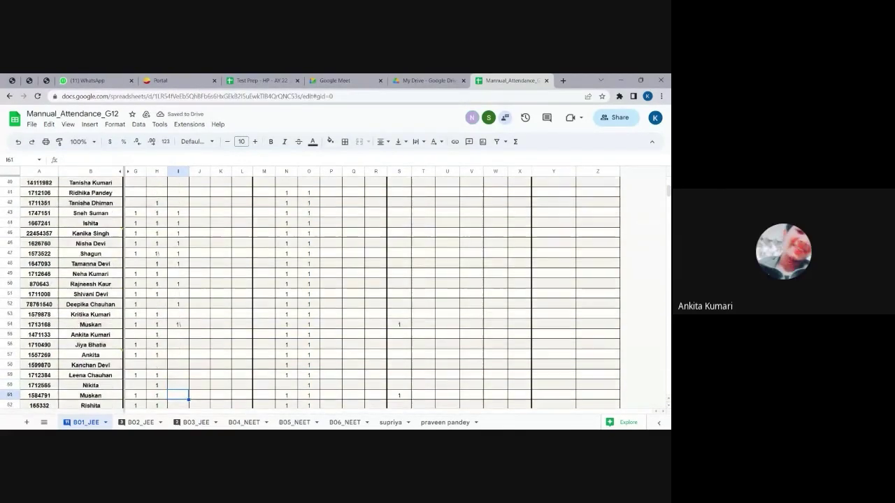
key("Up")
key("Up")
key("Up")
key("Up")
key("Up")
key("Up")
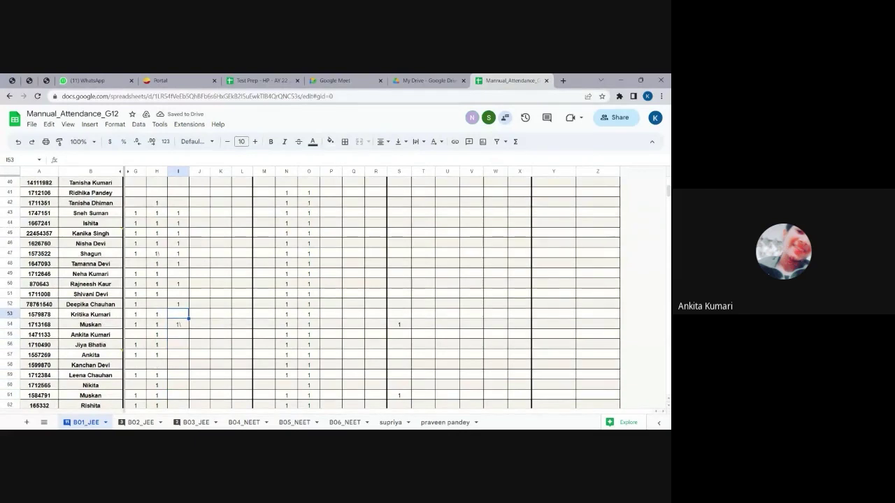
key("Down")
key("Down")
key("Return")
type("\\")
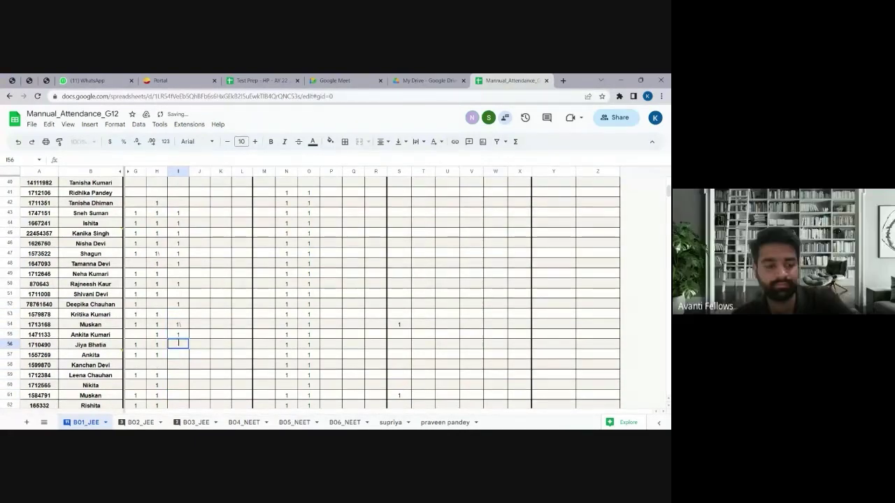
- Mark Physics attendance as 1 in cells I56 and I57
type("1")
key("Return")
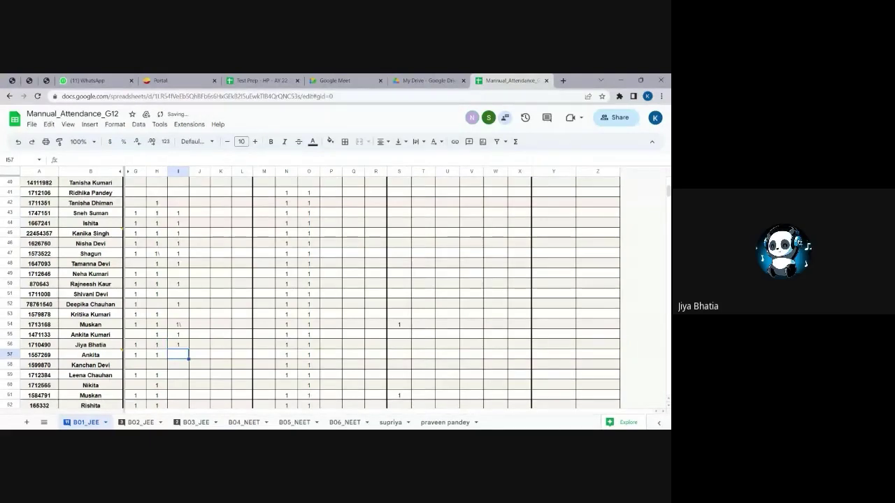
type("1")
key("Return")
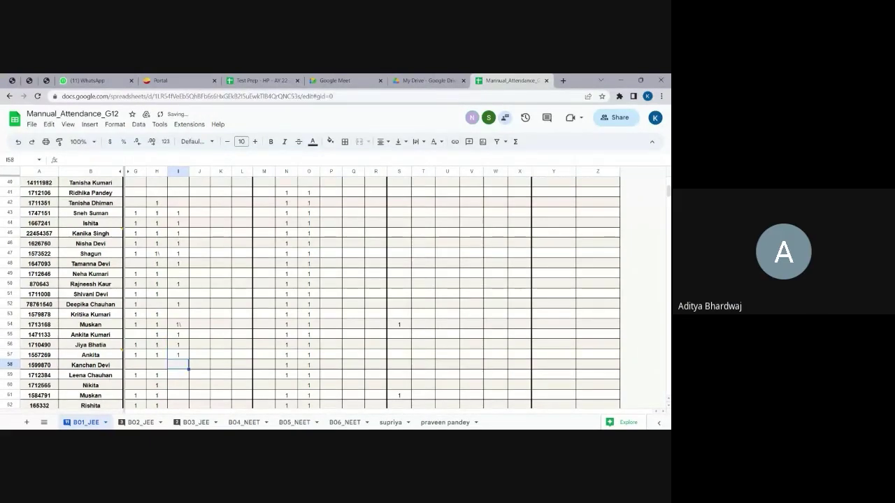
- Mark Physics attendance as 1 in cells I59 and I61, leaving I58 and I60 blank
left_click(179, 376)
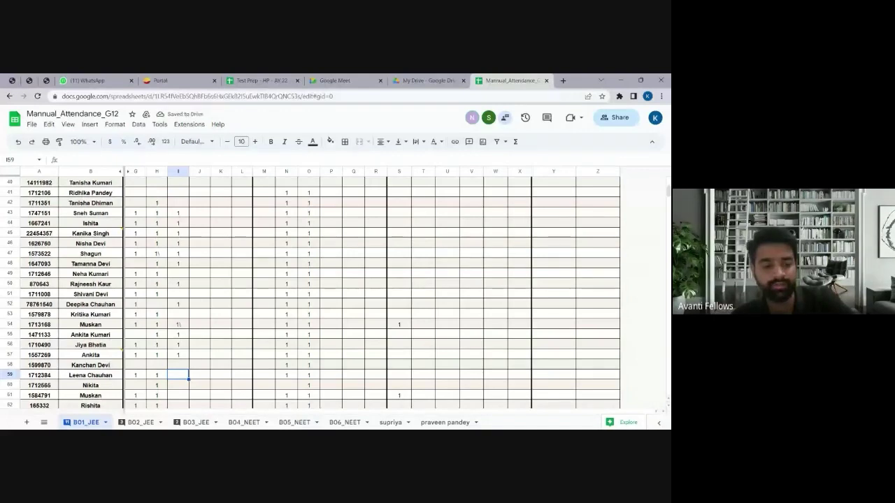
type("1")
key("Return")
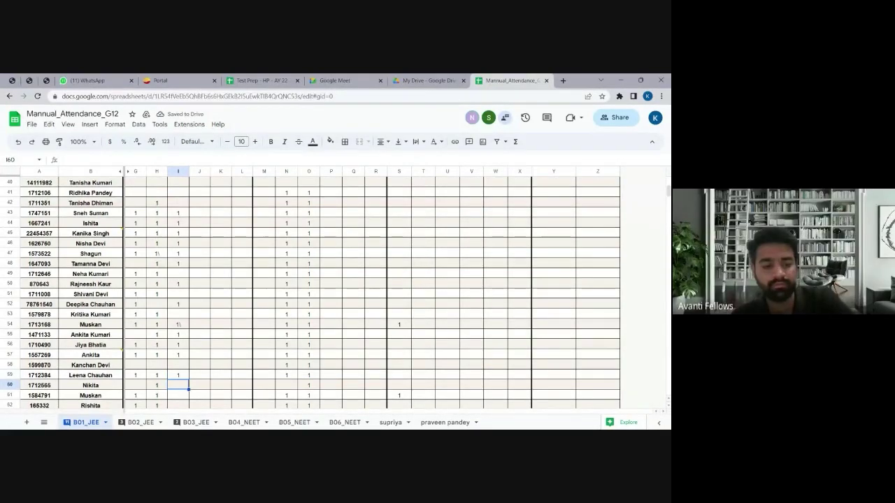
left_click(178, 396)
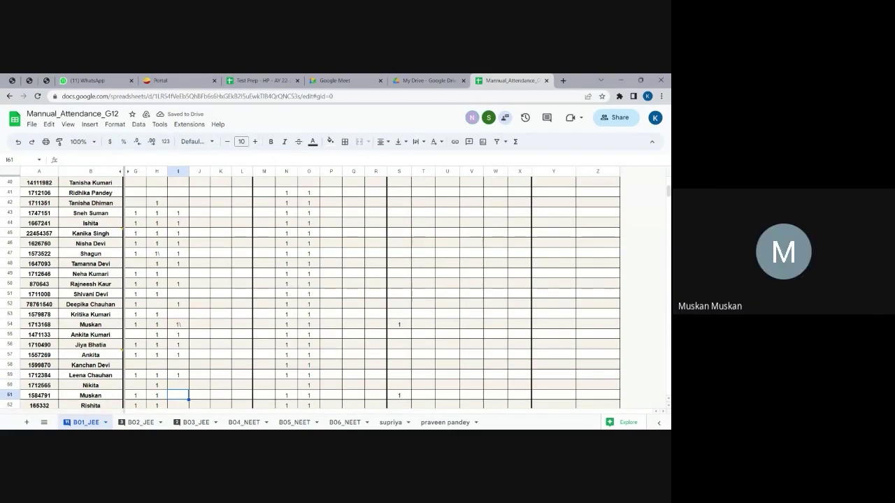
type("1")
key("Return")
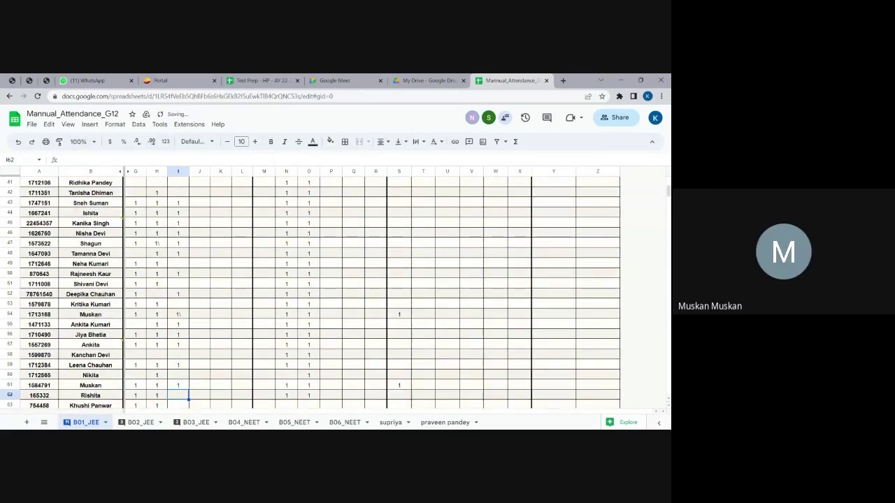
- Mark Physics attendance as 1 in cells I63 and I65, leaving I62 and I64 blank
left_click(178, 406)
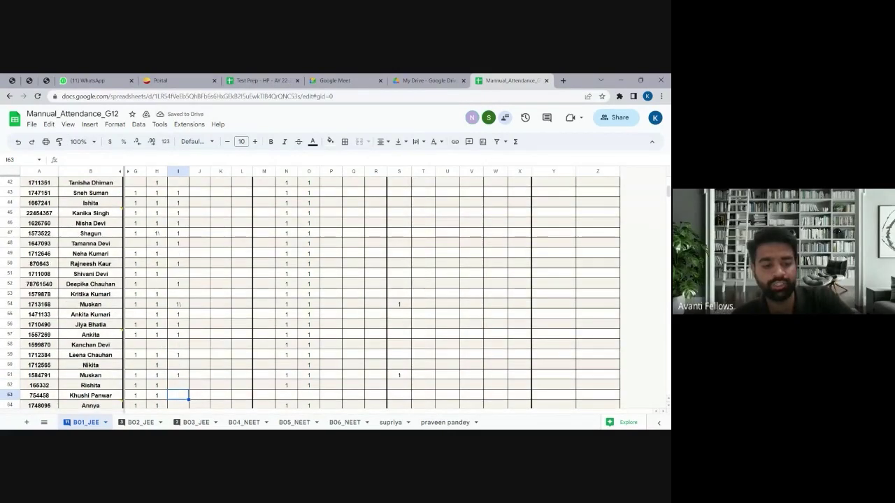
type("1")
key("Return")
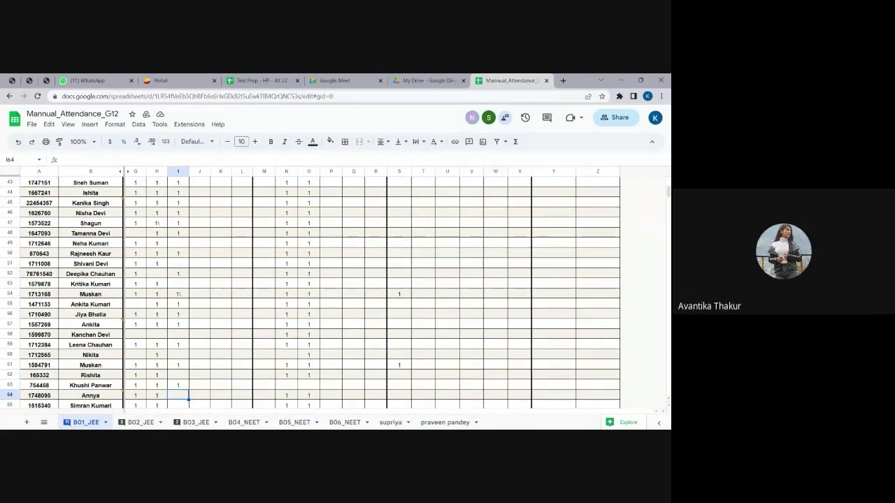
key("Down")
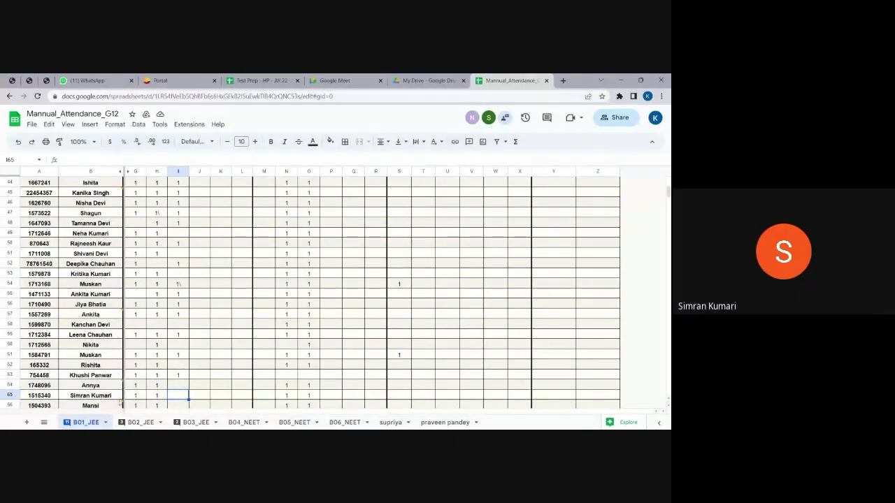
type("1")
key("Return")
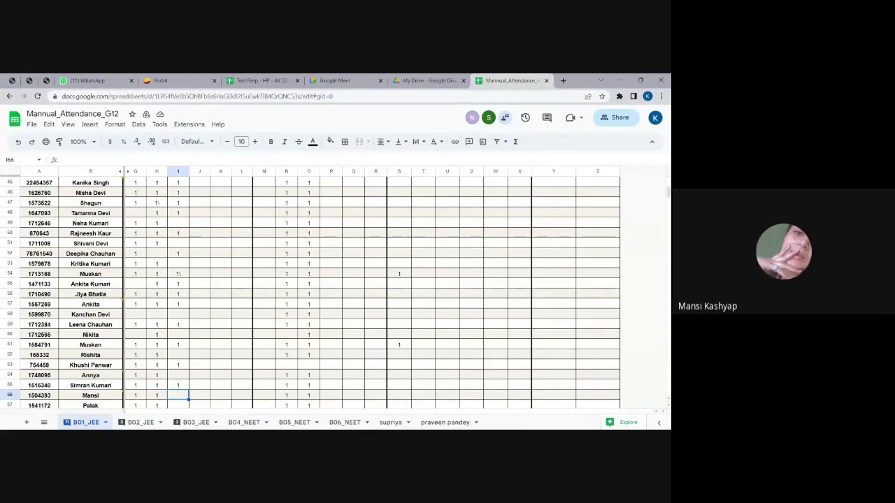
- Mark Physics attendance as 1 in cell I66
type("12")
key("Return")
key("Up")
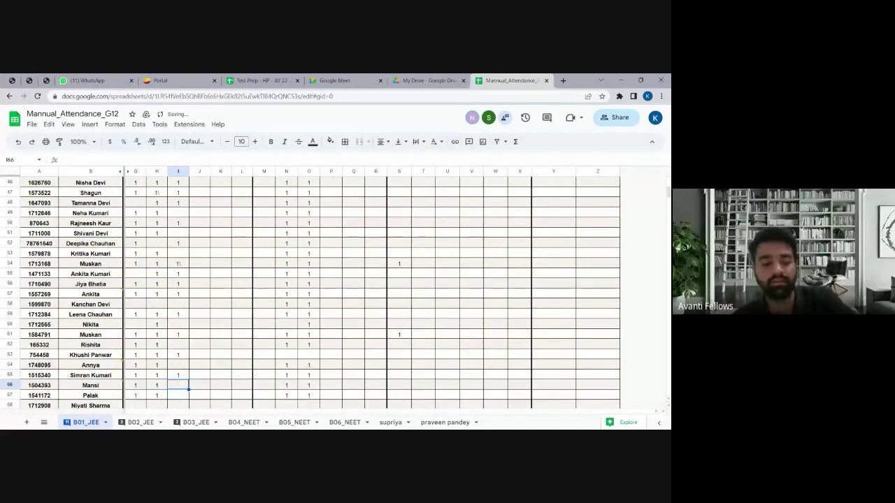
type("1")
key("Return")
- Review the third Physics attendance column from the end of the student list back up to its date header
key("Down")
key("Down")
key("Down")
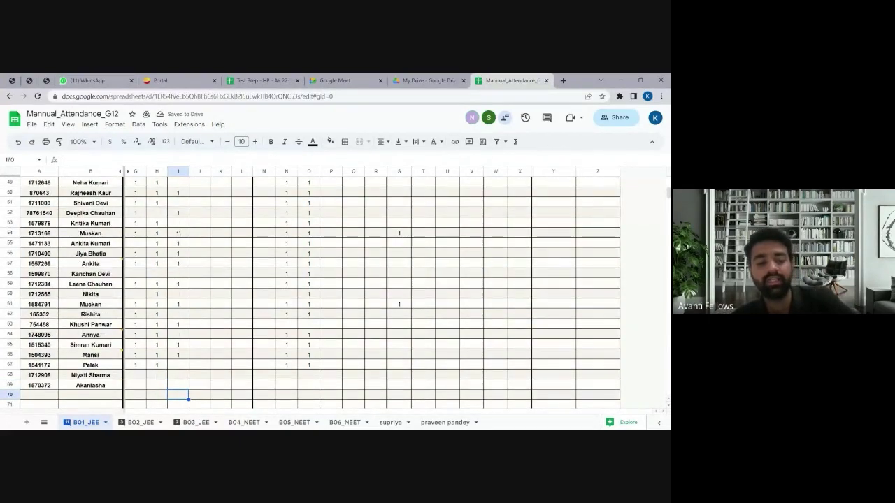
key("Up")
key("Up")
key("Up")
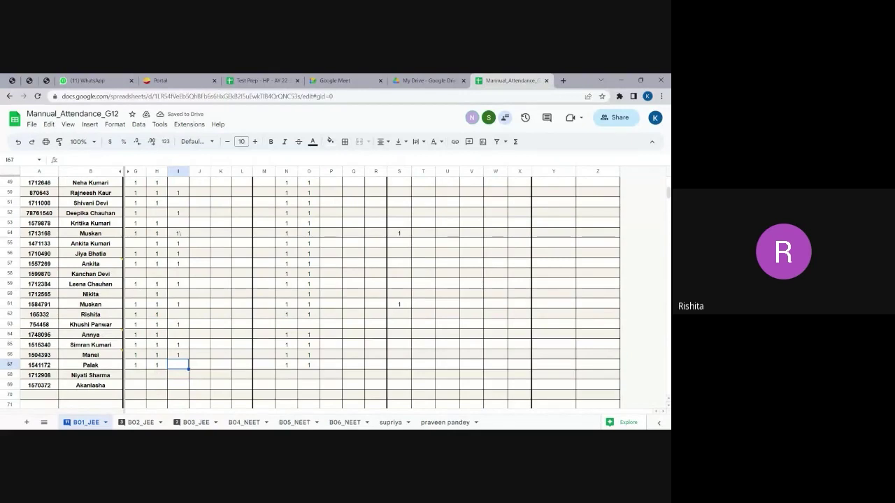
key("Up")
key("Up")
key("Up")
key("Up")
key("Up")
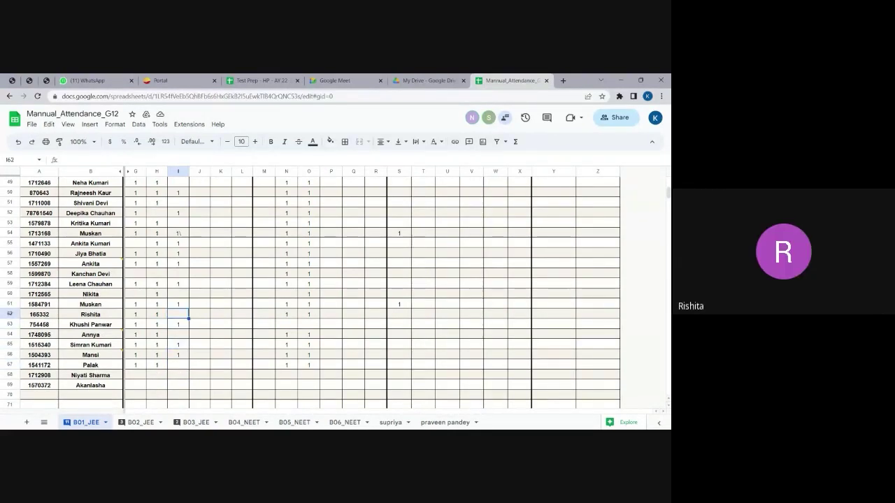
key("Up")
key("Up")
key("Up")
key("Up")
key("Up")
key("Up")
key("Up")
key("Up")
key("Up")
key("Up")
key("Up")
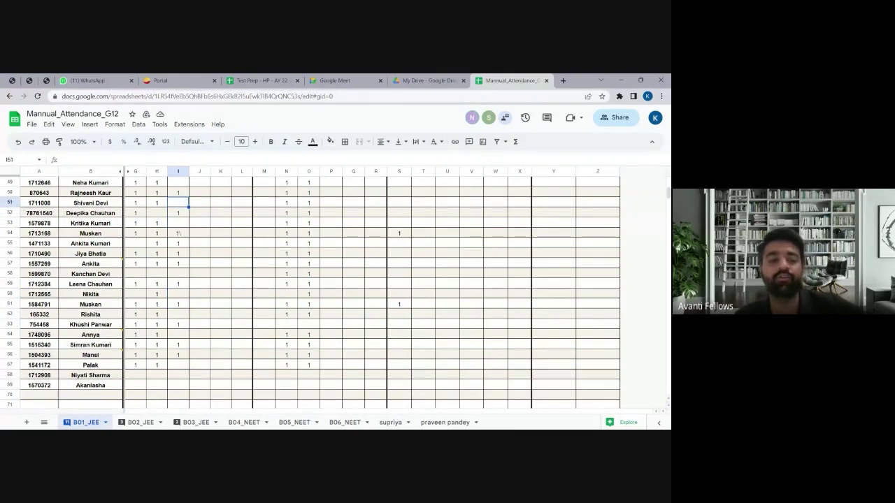
key("Up")
key("Up")
key("Up")
key("Up")
key("Up")
key("Up")
key("Up")
key("Up")
key("Up")
key("Up")
key("Up")
key("Up")
key("Up")
key("Up")
key("Up")
key("Up")
key("Up")
key("Up")
key("Up")
key("Up")
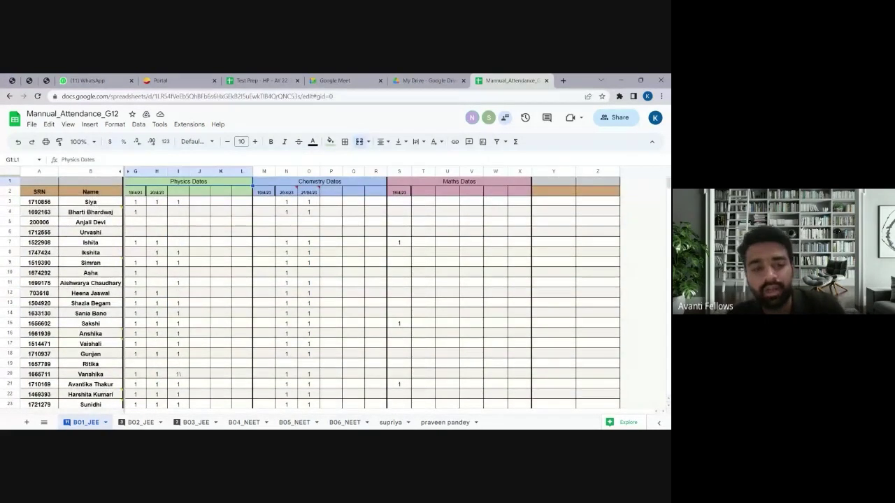
key("Down")
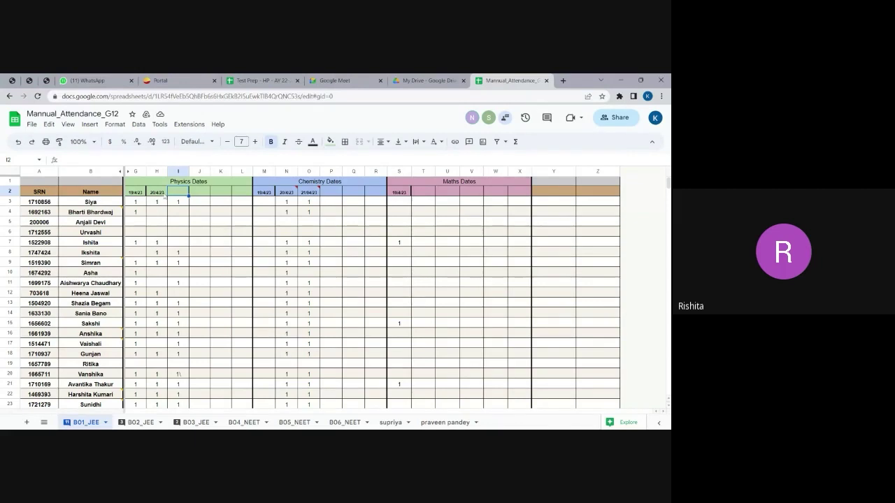
- Check the second Physics date in H2 and review the attendance marks down column I to row 68
left_click(158, 195)
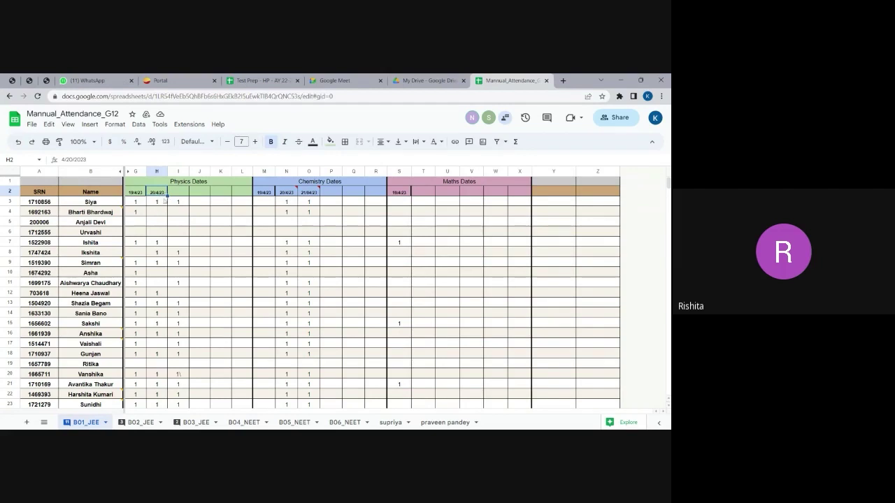
left_click(175, 215)
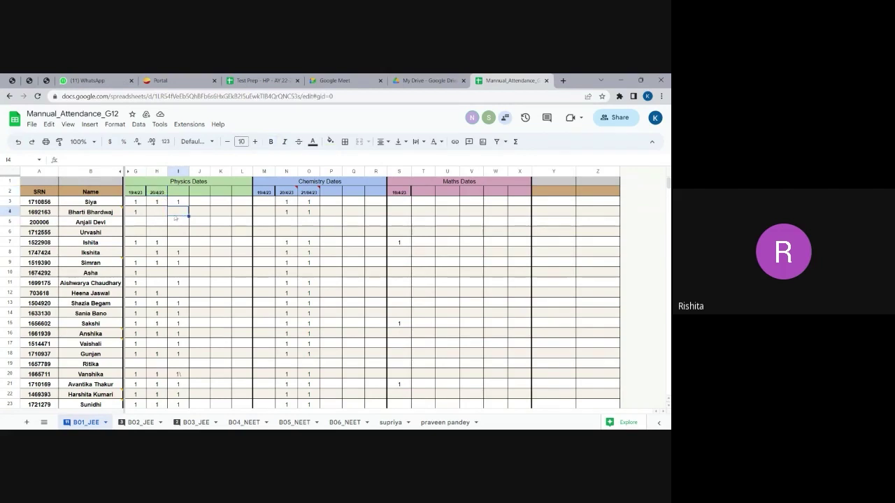
key("Down")
key("Down")
key("Down")
key("Down")
key("Down")
key("Down")
key("Down")
key("Down")
key("Down")
key("Down")
key("Down")
key("Down")
key("Down")
key("Down")
key("Down")
key("Down")
key("Down")
key("Down")
key("Down")
key("Down")
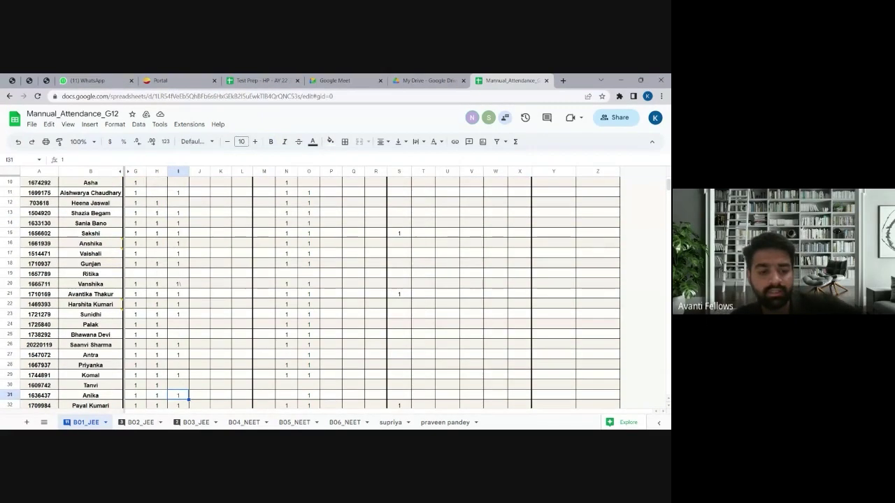
key("Down")
key("Down")
key("Down")
key("Down")
key("Down")
key("Down")
key("Down")
key("Down")
key("Down")
key("Down")
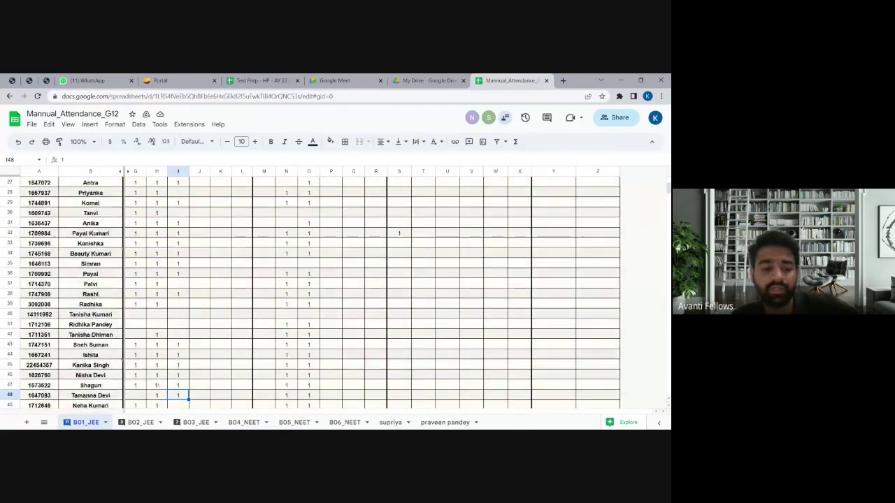
key("Down")
key("Down")
key("Down")
key("Down")
key("Down")
key("Down")
key("Down")
key("Down")
key("Down")
key("Down")
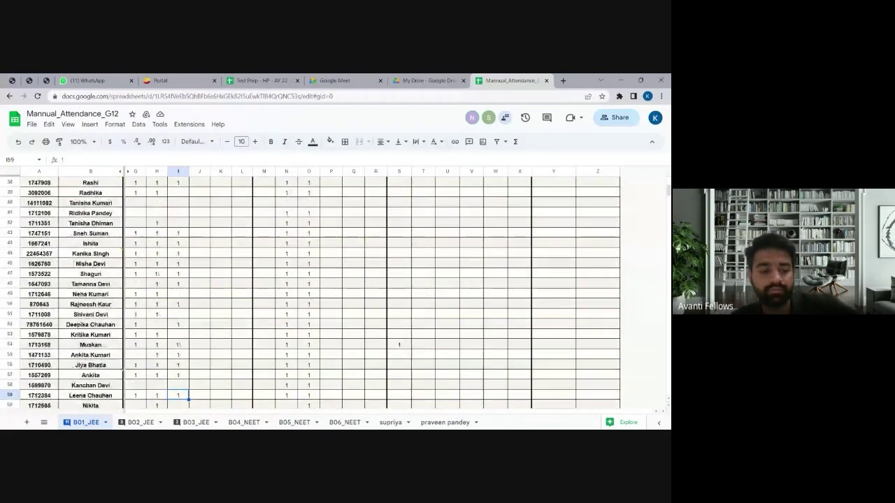
key("Down")
key("Down")
key("Down")
key("Down")
key("Down")
key("Down")
key("Down")
key("Down")
key("Down")
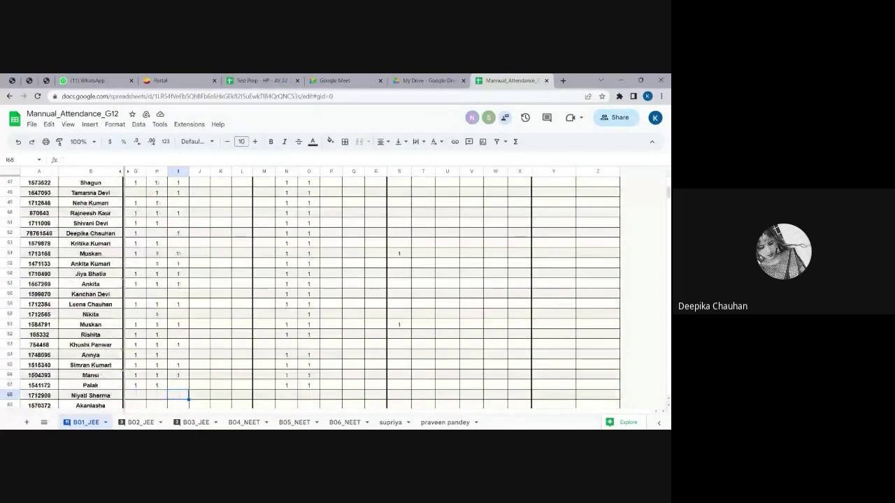
- Review the 20/4/23 Physics attendance marks in column H from the last students up to the header
key("Left")
key("Up")
key("Up")
key("Up")
key("Up")
key("Up")
key("Up")
key("Up")
key("Up")
key("Up")
key("Up")
key("Up")
key("Up")
key("Up")
key("Up")
key("Up")
key("Up")
key("Up")
key("Up")
key("Up")
key("Up")
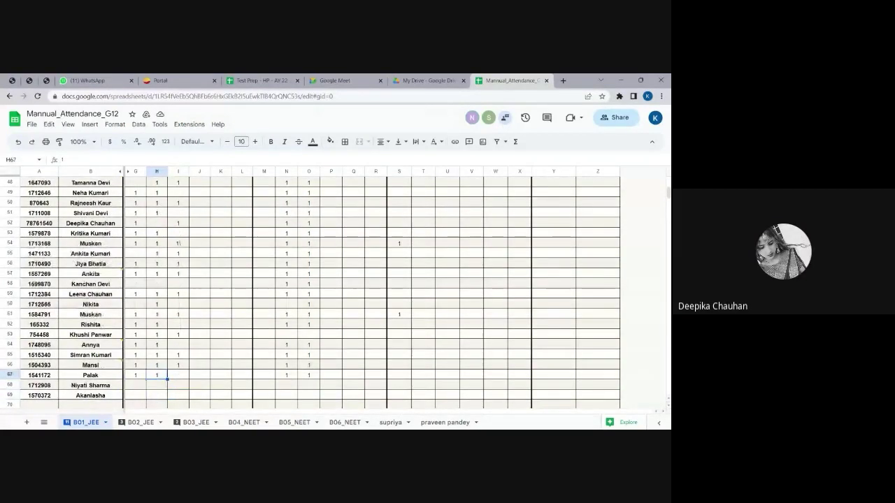
key("Up")
key("Up")
key("Up")
key("Up")
key("Up")
key("Up")
key("Up")
key("Up")
key("Up")
key("Up")
key("Up")
key("Up")
key("Up")
key("Up")
key("Up")
key("Up")
key("Up")
key("Up")
key("Up")
key("Up")
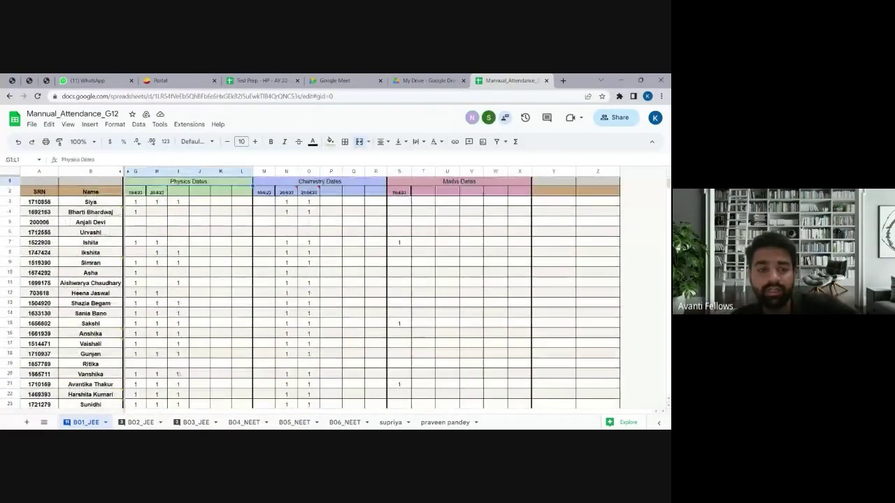
- Check the second Physics date in H2 and review the attendance marks down column H to row 46
key("Down")
key("Right")
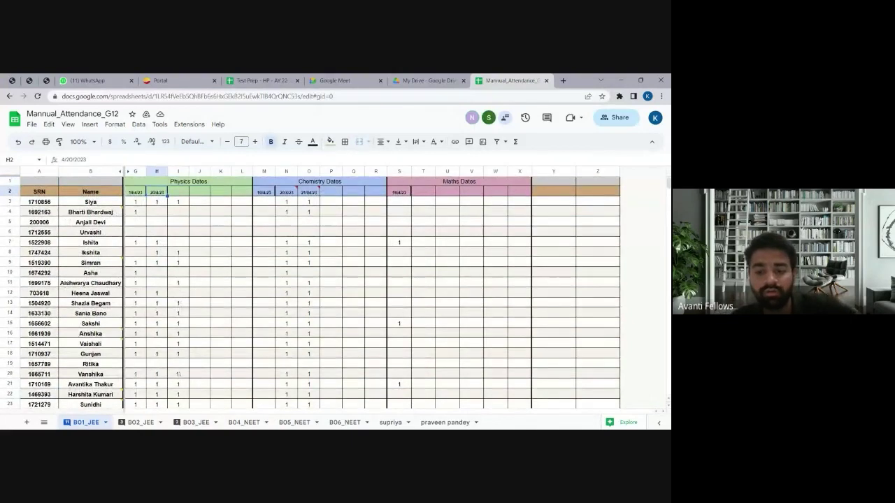
key("Down")
key("Down")
key("Down")
key("Down")
key("Down")
key("Down")
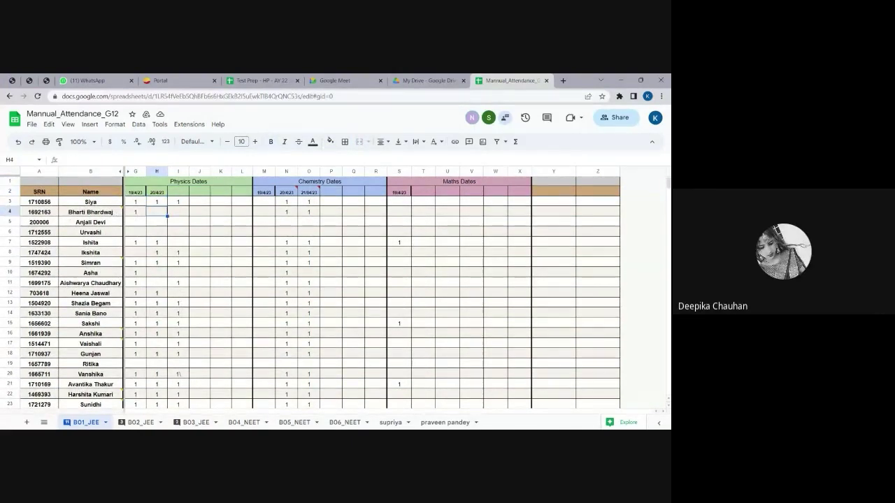
key("Down")
key("Down")
key("Down")
key("Down")
key("Down")
key("Down")
key("Down")
key("Down")
key("Down")
key("Down")
key("Down")
key("Down")
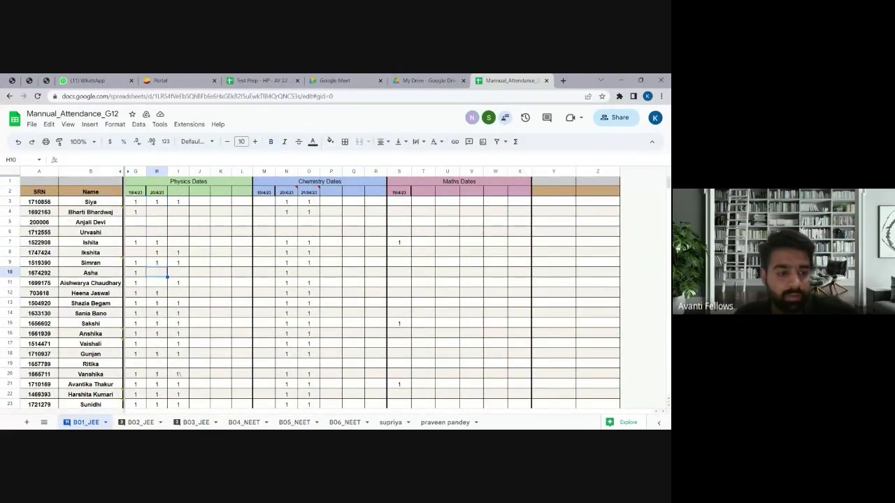
key("Down")
key("Down")
key("Down")
key("Down")
key("Down")
key("Down")
key("Down")
key("Down")
key("Down")
key("Down")
key("Down")
key("Down")
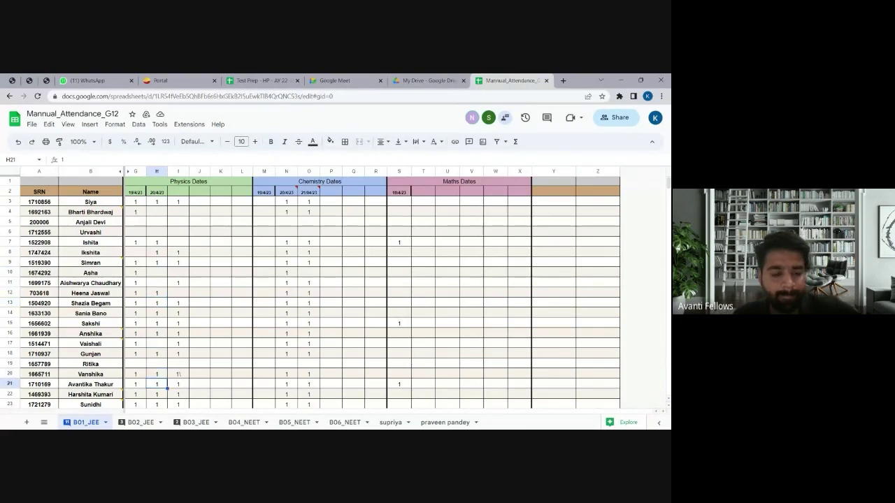
key("Down")
key("Down")
key("Down")
key("Down")
key("Down")
key("Down")
key("Down")
key("Down")
key("Down")
key("Down")
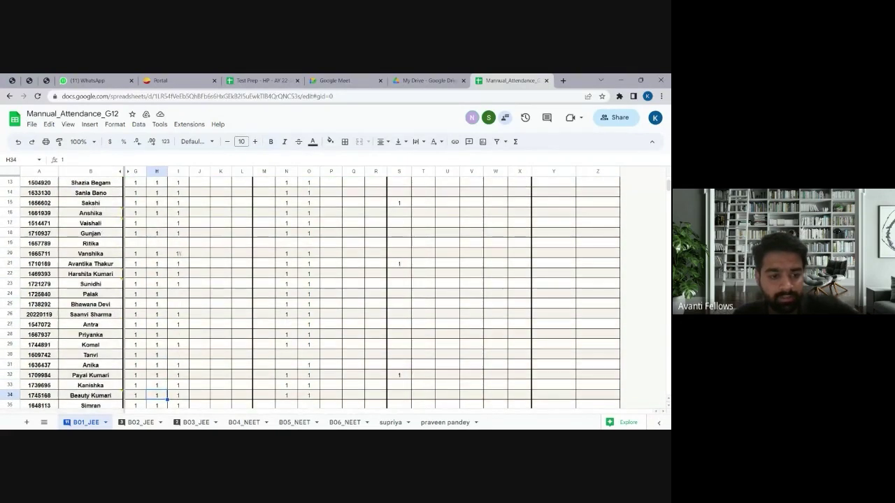
key("Down")
key("Down")
key("Down")
key("Down")
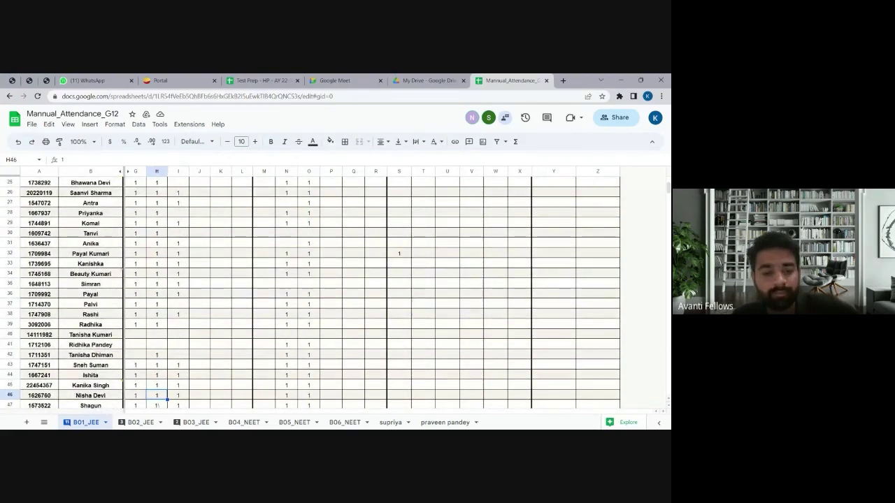
- Recheck the 20/4/23 Physics attendance marks from row 46 back up to row 37
key("Up")
key("Up")
key("Up")
key("Up")
key("Up")
key("Up")
key("Up")
key("Up")
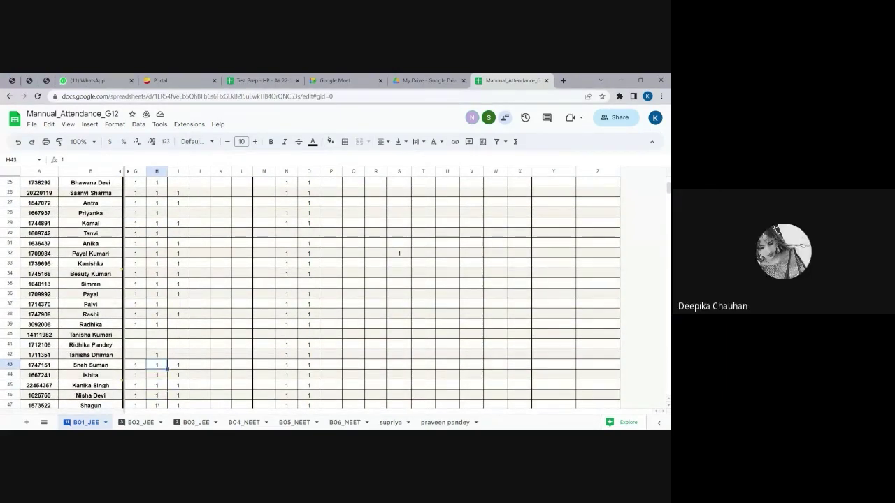
key("Up")
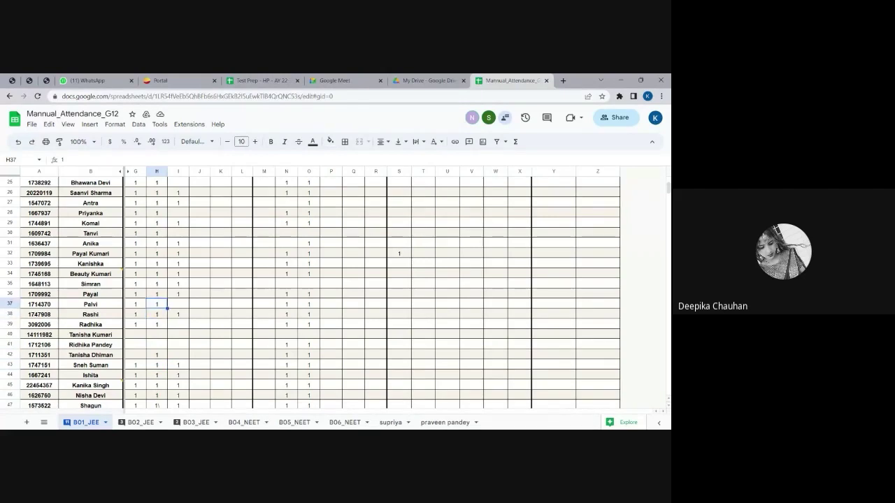
- Find the requested student's 20/4/23 Physics attendance cell in row 52
key("Down")
key("Down")
key("Down")
key("Down")
key("Down")
key("Down")
key("Down")
key("Down")
key("Down")
key("Down")
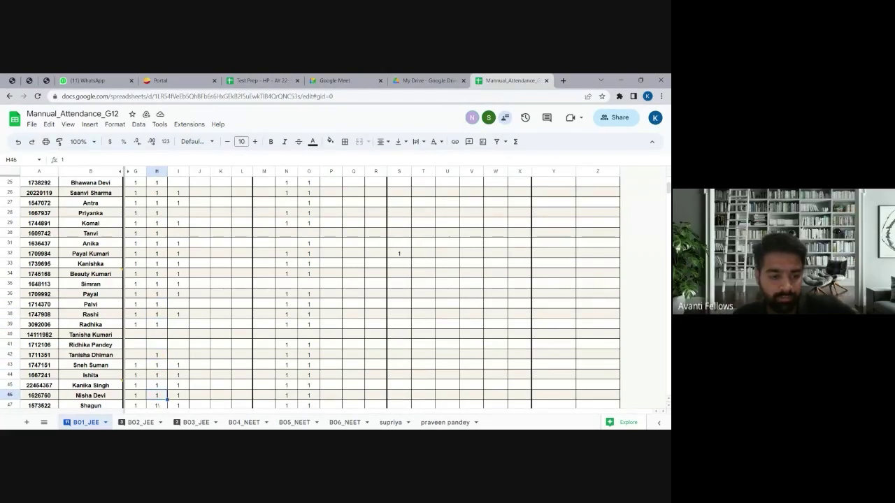
key("Down")
key("Down")
key("Down")
key("Down")
key("Down")
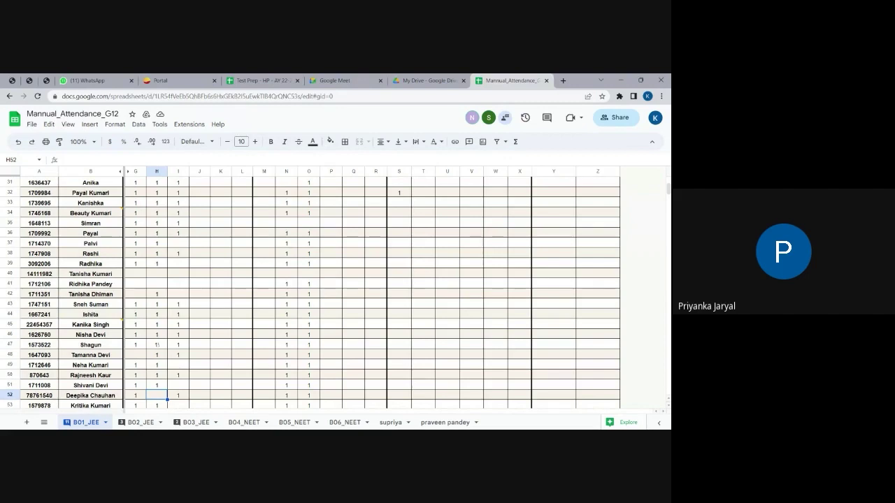
- Trace column H from row 52 up to its header to check the Physics class date
key("Up")
key("Up")
key("Up")
key("Up")
key("Up")
key("Up")
key("Up")
key("Up")
key("Up")
key("Up")
key("Up")
key("Up")
key("Up")
key("Up")
key("Up")
key("Up")
key("Up")
key("Up")
key("Up")
key("Up")
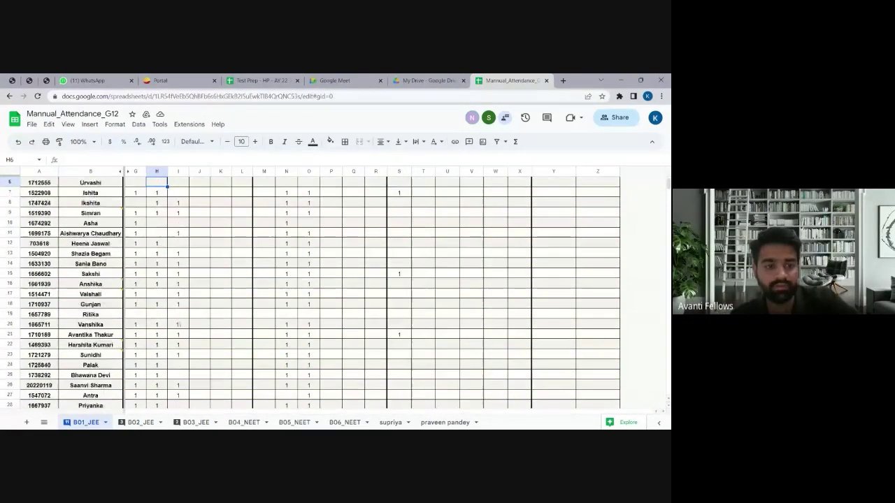
key("Up")
key("Up")
key("Up")
key("Up")
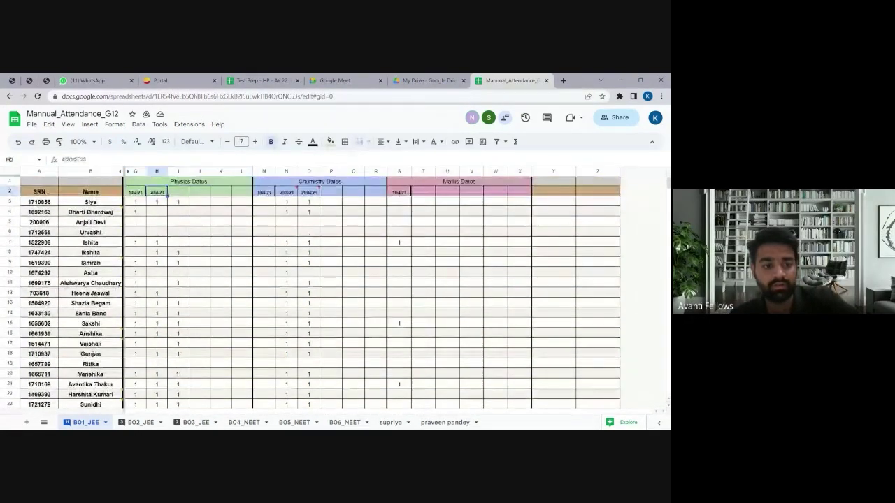
- Mark the 20/4/23 Physics attendance as 1 in cell H52
key("Down")
key("Down")
key("Down")
key("Down")
key("Down")
key("Down")
key("Down")
key("Down")
key("Down")
key("Down")
key("Down")
key("Down")
key("Down")
key("Down")
key("Down")
key("Down")
key("Down")
key("Down")
key("Down")
key("Down")
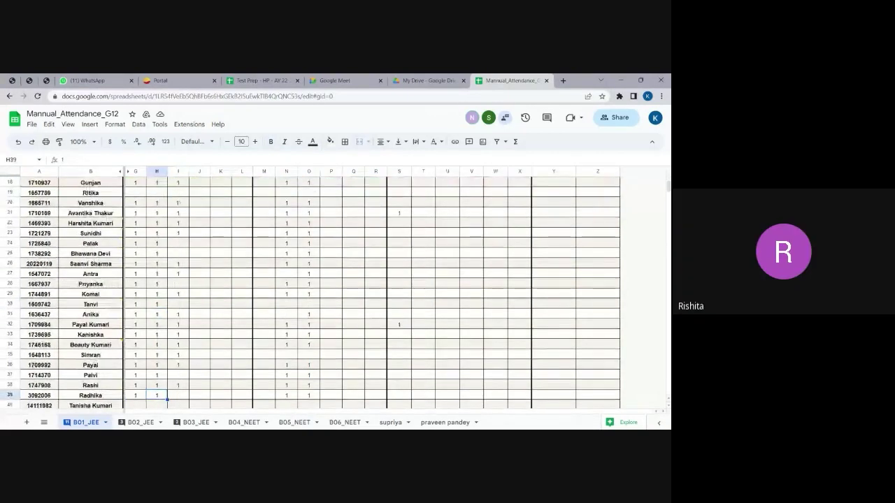
key("Down")
key("Down")
key("Down")
key("Down")
key("Down")
key("Down")
key("Down")
key("Down")
key("Down")
key("Down")
key("Down")
key("Down")
key("Down")
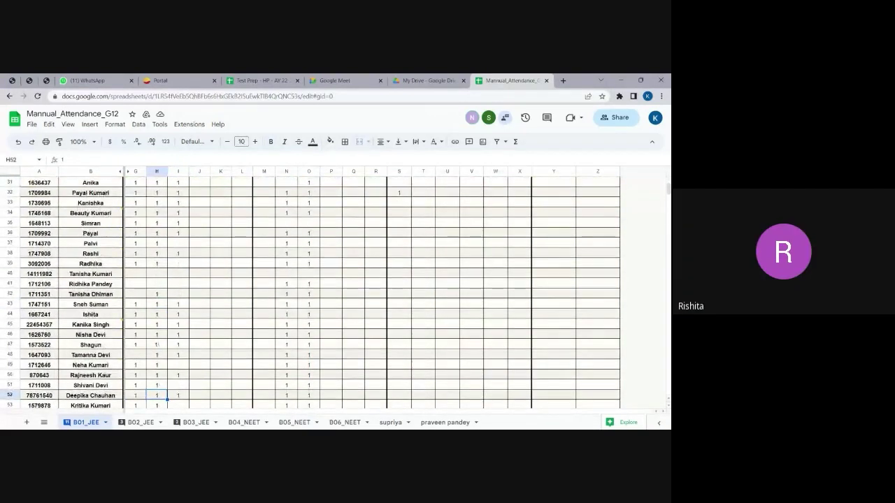
key("Right")
- Review the third Physics class attendance marks in column I from row 52 up to row 19
key("Up")
key("Up")
key("Up")
key("Up")
key("Up")
key("Up")
key("Up")
key("Up")
key("Up")
key("Up")
key("Up")
key("Up")
key("Up")
key("Up")
key("Up")
key("Up")
key("Up")
key("Up")
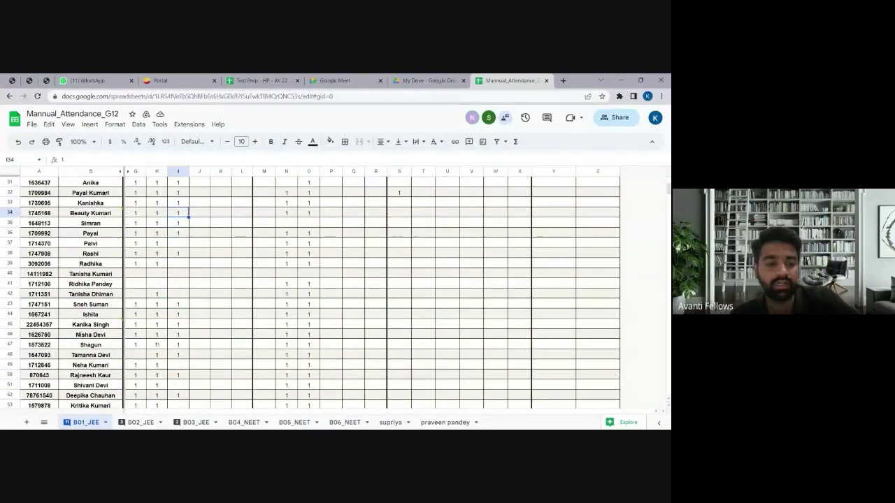
key("Up")
key("Up")
key("Up")
key("Up")
key("Up")
key("Up")
key("Up")
key("Up")
key("Up")
key("Up")
key("Up")
key("Up")
key("Up")
key("Up")
key("Up")
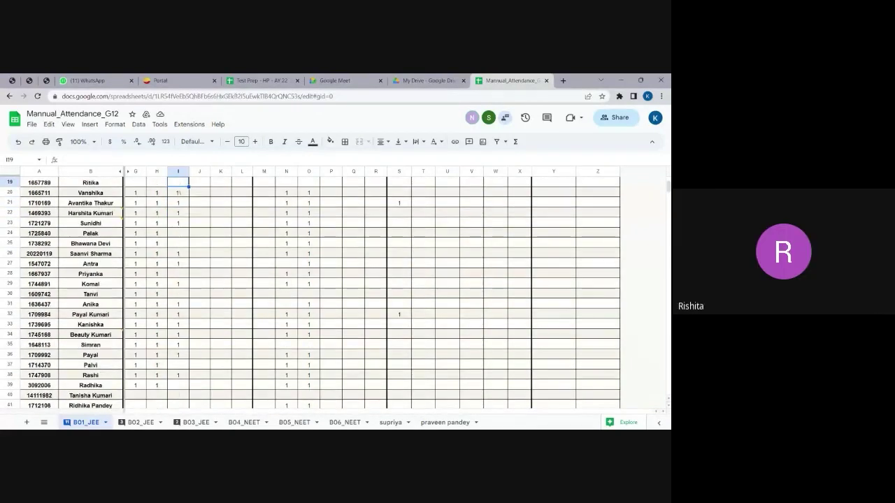
- Look through the third Physics class attendance in column I from row 19 down to row 67
key("Down")
key("Down")
key("Down")
key("Down")
key("Down")
key("Down")
key("Down")
key("Down")
key("Down")
key("Down")
key("Down")
key("Down")
key("Down")
key("Down")
key("Down")
key("Down")
key("Down")
key("Down")
key("Down")
key("Down")
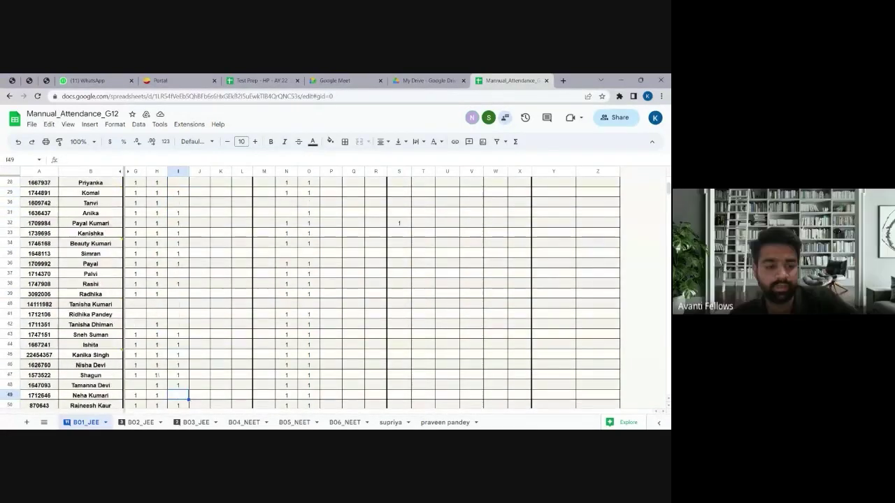
key("Down")
key("Down")
key("Down")
key("Down")
key("Down")
key("Down")
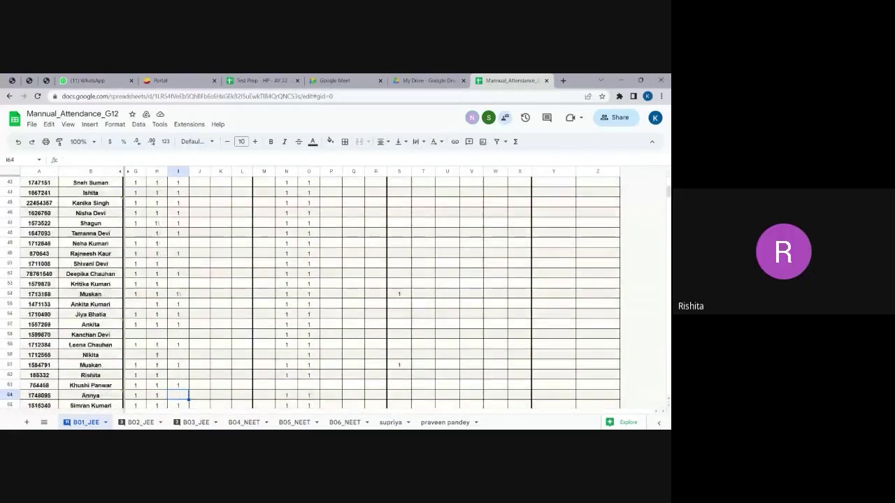
key("Down")
key("Down")
key("Down")
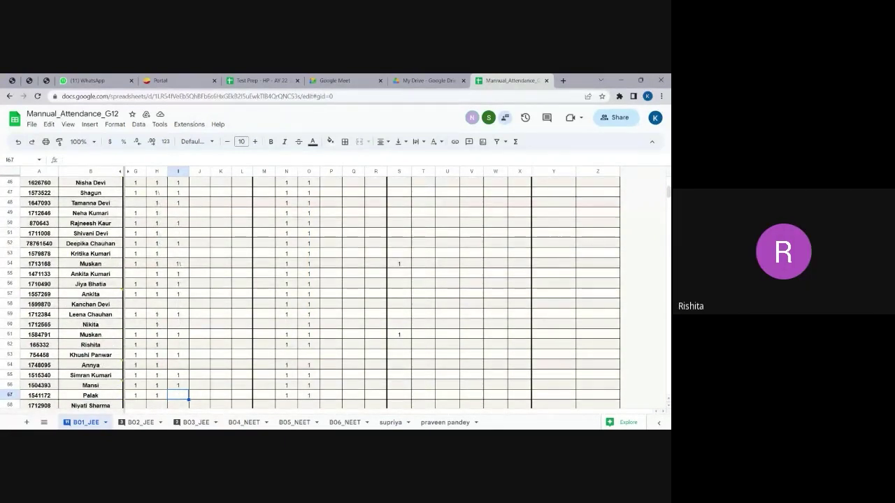
- Mark the third Physics class attendance as 1 in cell I62
key("Up")
key("Up")
key("Up")
key("Up")
key("Up")
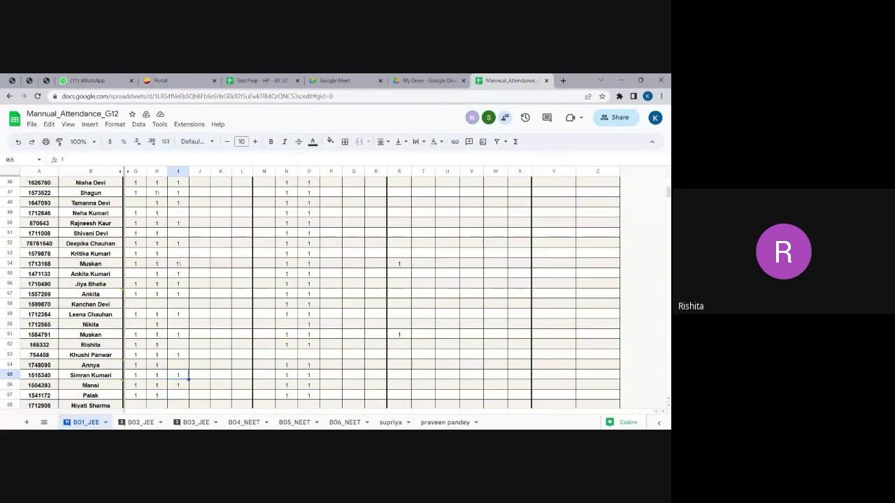
type("1")
key("Return")
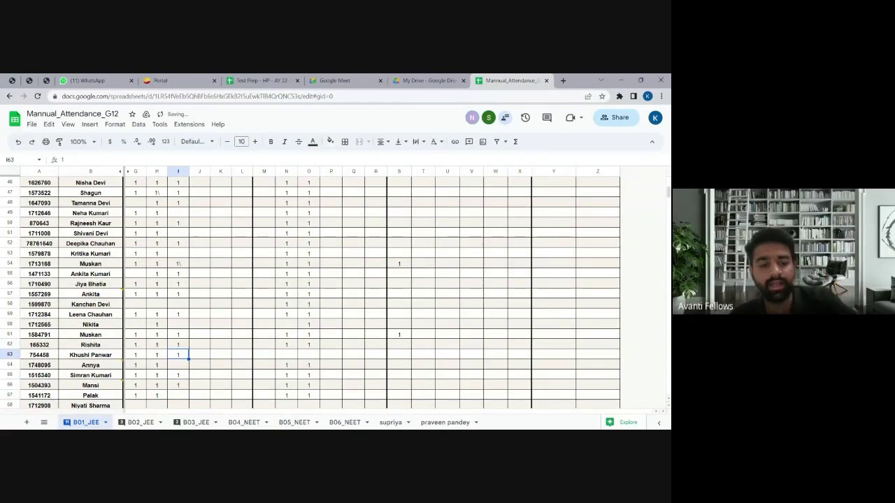
- Check the third Physics class attendance cells between rows 63 and 67 of column I
key("Down")
key("Down")
key("Down")
key("Down")
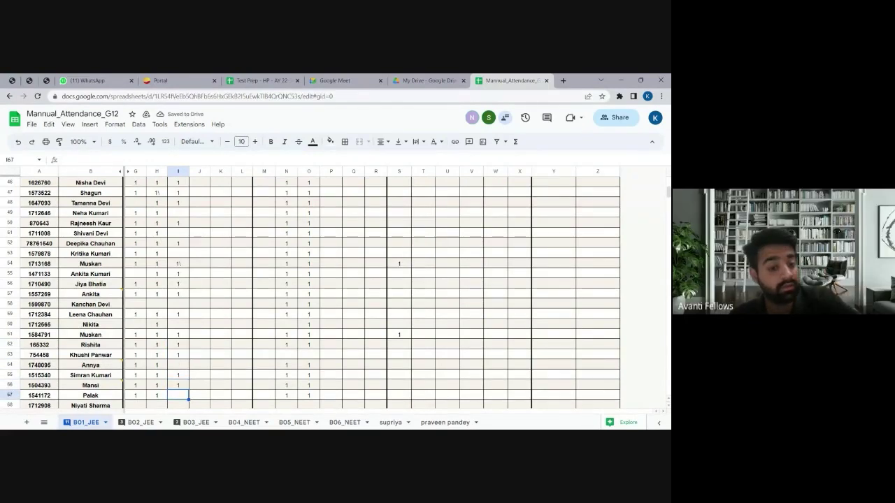
key("Up")
key("Up")
key("Up")
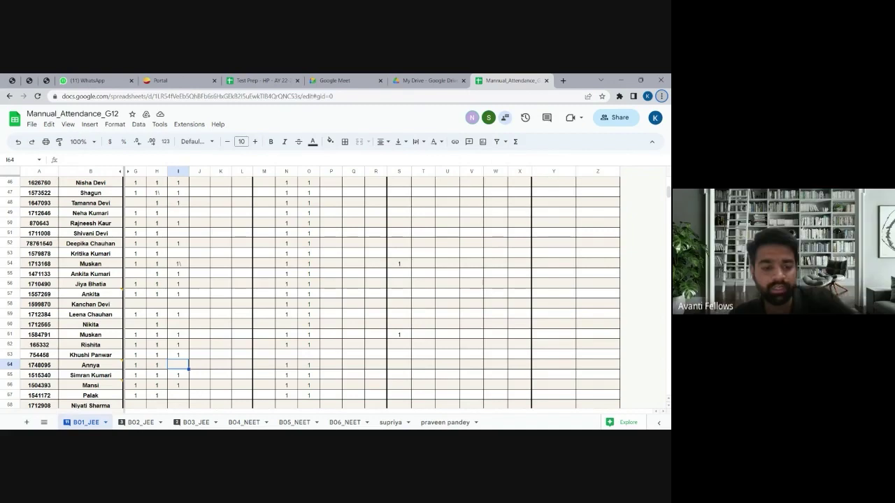
- Trace column I from row 64 up to the Physics date header in row 2, examining the third class's attendance marks
key("Up")
key("Up")
key("Up")
key("Up")
key("Up")
key("Up")
key("Up")
key("Up")
key("Up")
key("Up")
key("Up")
key("Up")
key("Up")
key("Up")
key("Up")
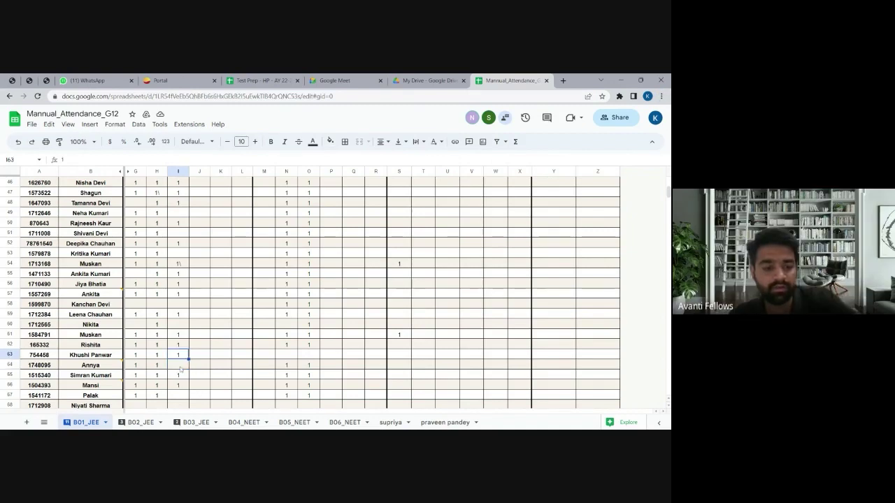
key("Up")
key("Up")
key("Up")
key("Up")
key("Up")
key("Up")
key("Up")
key("Up")
key("Up")
key("Up")
key("Up")
key("Up")
key("Up")
key("Up")
key("Up")
key("Up")
key("Up")
key("Up")
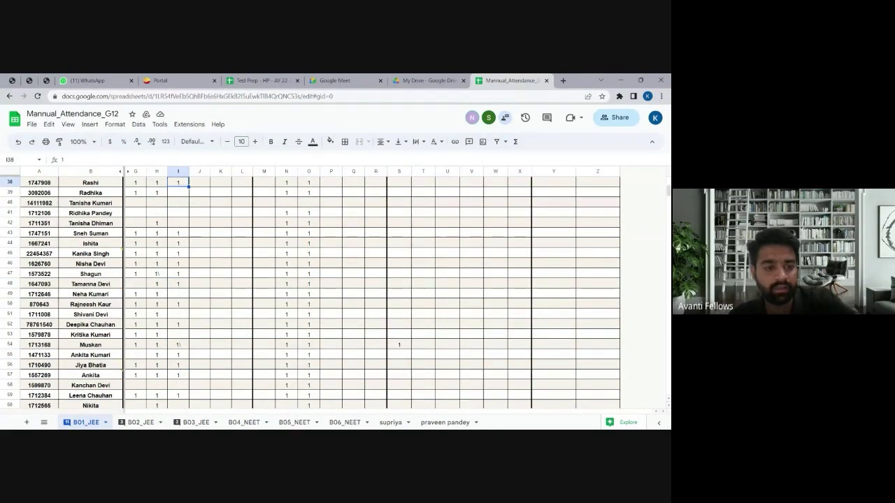
key("Up")
key("Up")
key("Up")
key("Up")
key("Up")
key("Up")
key("Up")
key("Up")
key("Up")
key("Up")
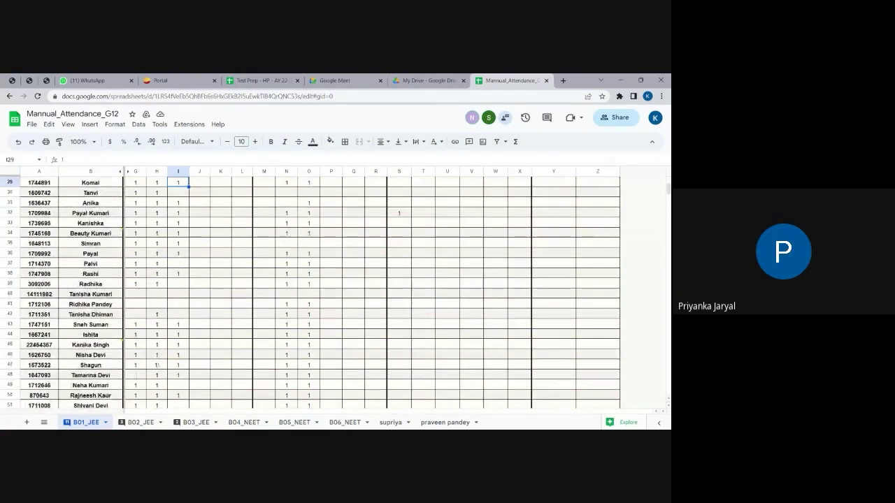
key("Up")
key("Up")
key("Up")
key("Up")
key("Up")
key("Up")
key("Up")
key("Up")
key("Up")
key("Up")
key("Up")
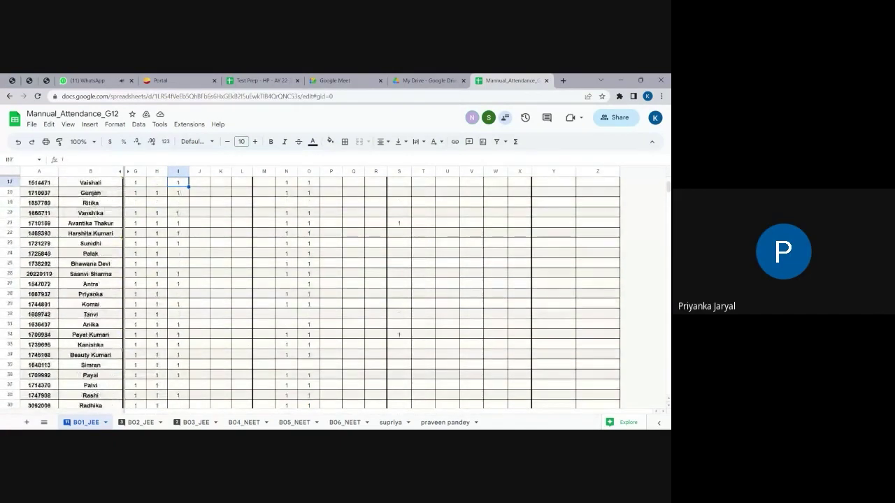
key("Up")
key("Up")
key("Up")
key("Up")
key("Up")
key("Up")
key("Up")
key("Up")
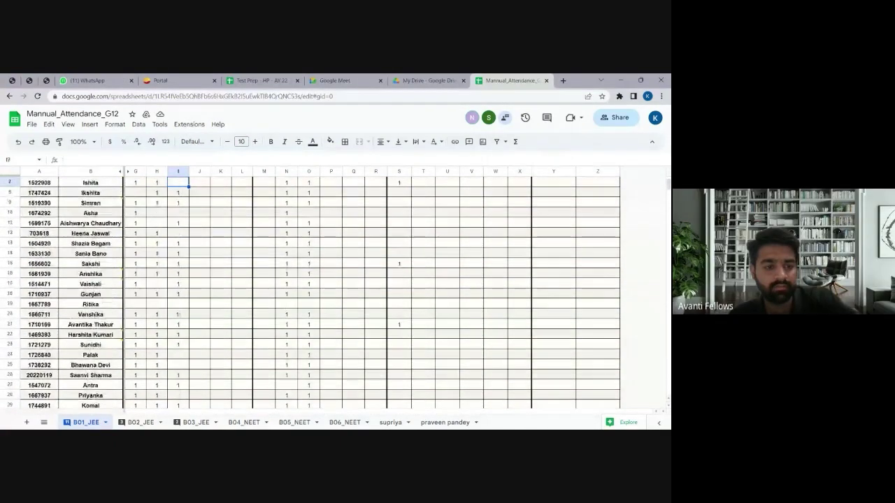
key("Down")
key("Down")
key("Down")
key("Down")
key("Down")
key("Down")
key("Down")
key("Down")
key("Down")
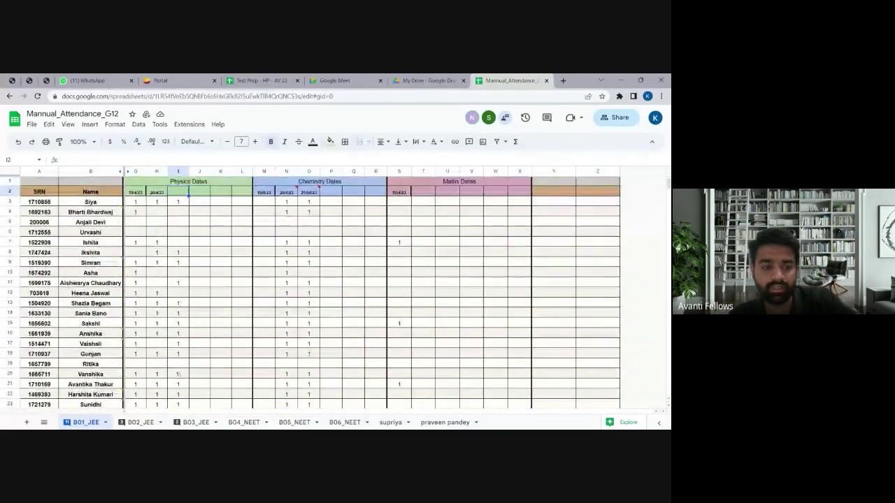
- Go down column I from the Physics date header and mark the third Physics class attendance as 1 in cell I28
key("Down")
key("Down")
key("Down")
key("Down")
key("Down")
key("Down")
key("Down")
key("Down")
key("Down")
key("Down")
key("Down")
key("Down")
key("Down")
key("Down")
key("Down")
key("Down")
key("Down")
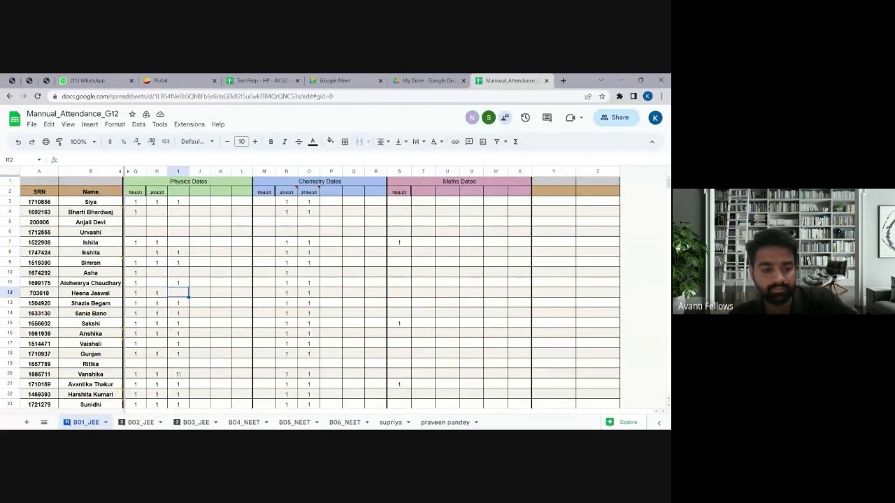
key("Down")
scroll(371, 294, "down", 2)
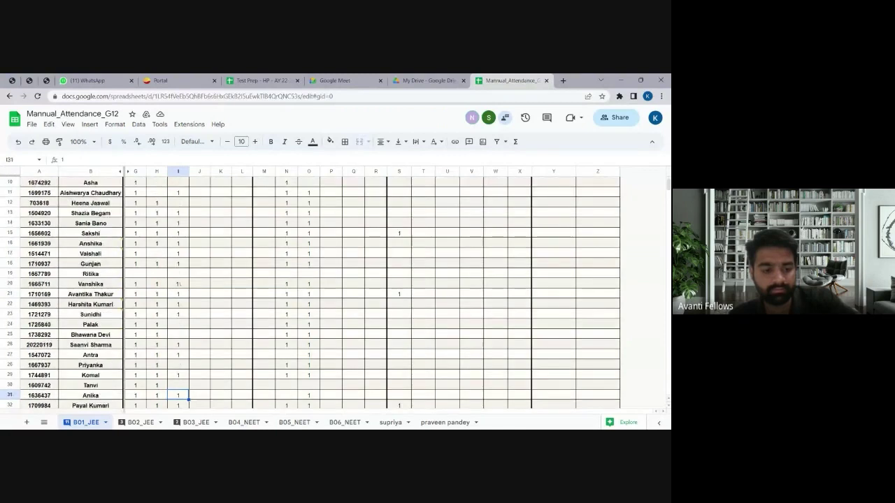
key("Up")
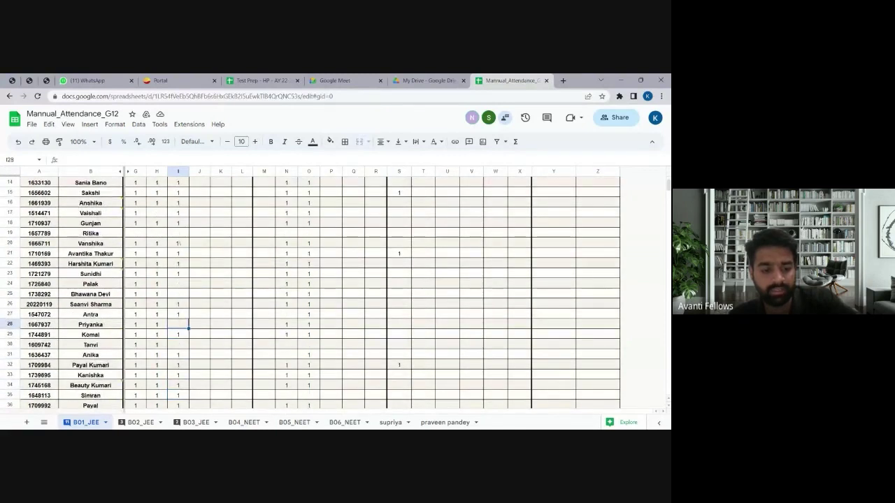
type("1")
key("Return")
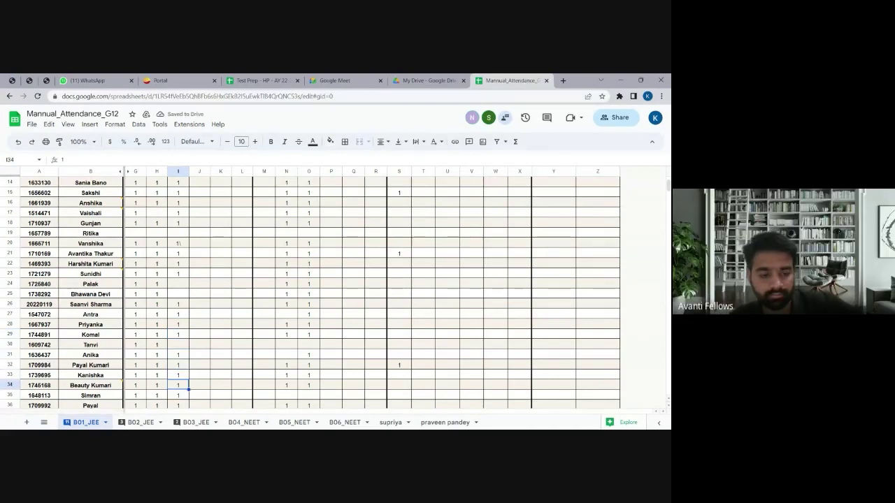
- Examine the rest of the third Physics class attendance in column I, from row 34 past the last student to row 77
scroll(370, 294, "down", 8)
left_click(179, 395)
key("Down")
key("Down")
key("Down")
key("Down")
key("Down")
key("Down")
key("Down")
key("Down")
key("Down")
key("Down")
key("Down")
key("Down")
key("Down")
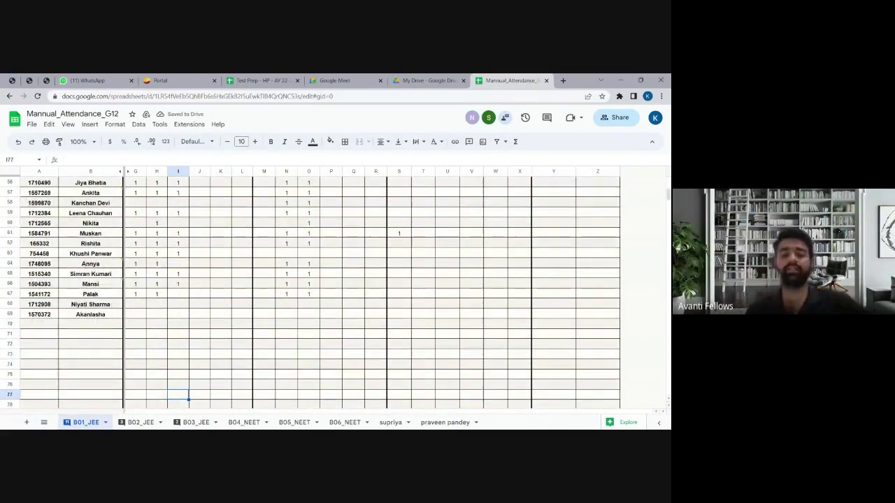